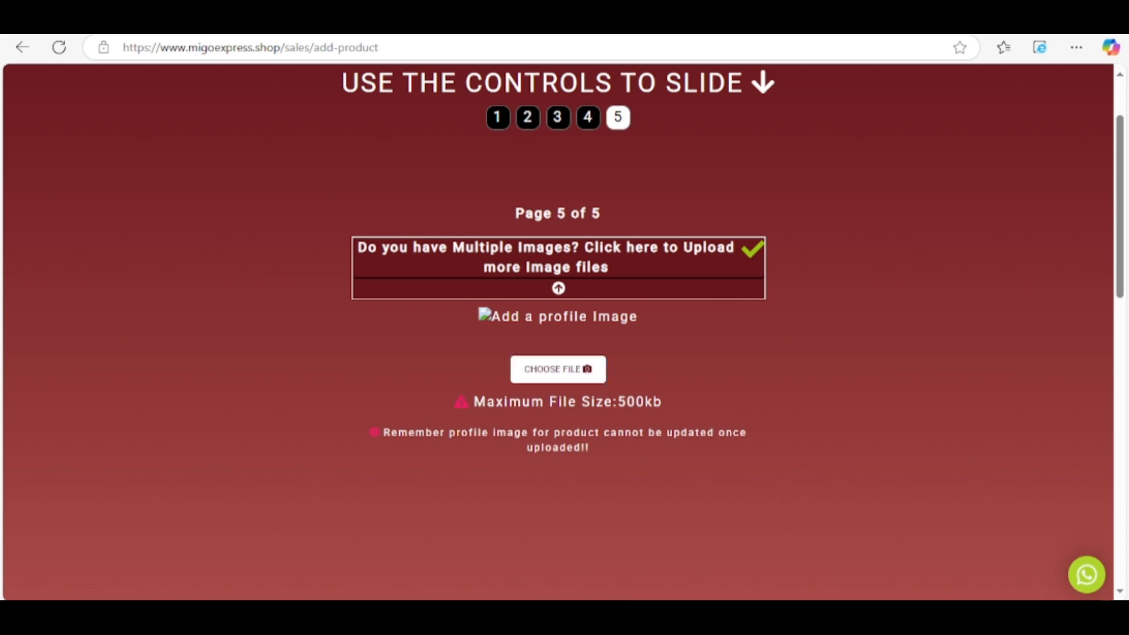
Upload the Malay Gold Whitening Lotion 300ml photo, zoom it out to fit, and save the crop.
{"action": "left_click", "coordinate": [558, 370]}
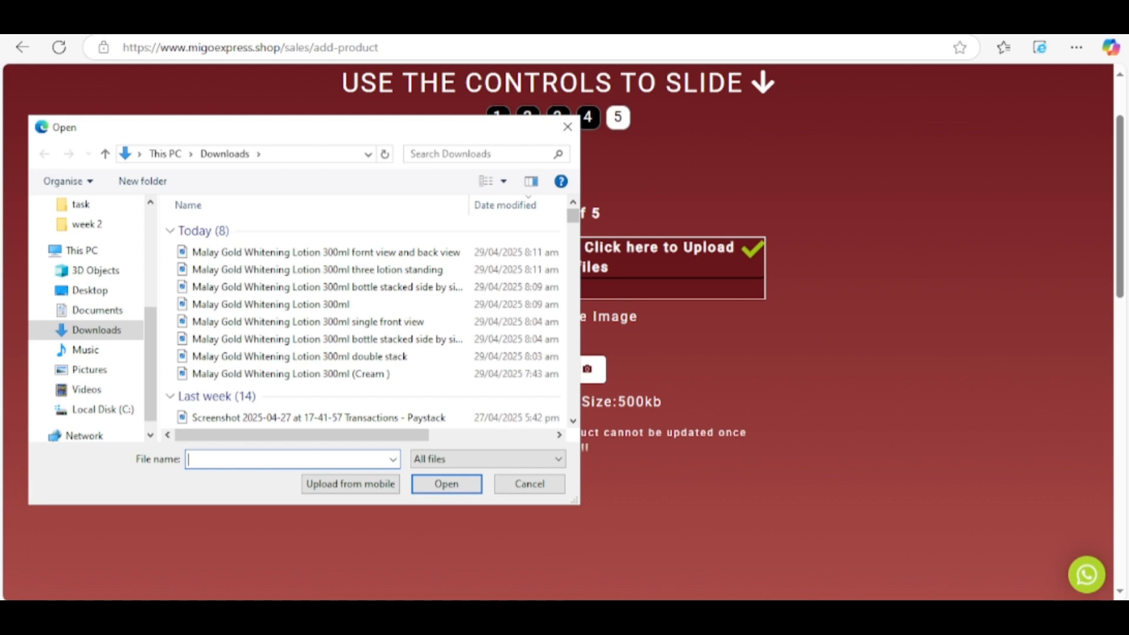
{"action": "double_click", "coordinate": [270, 304]}
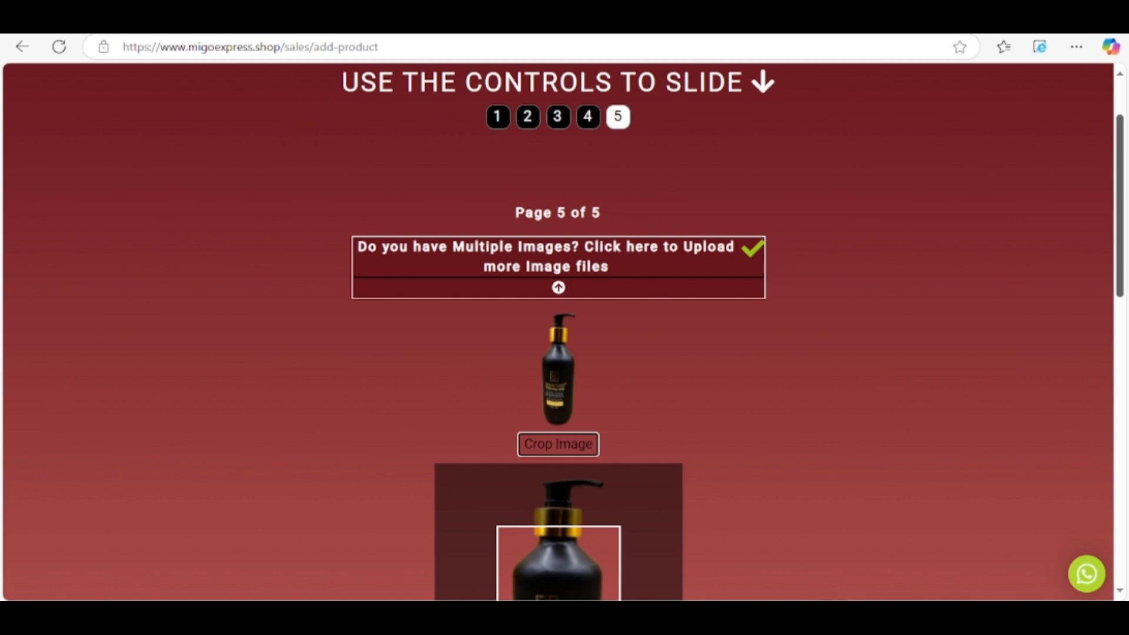
{"action": "scroll", "coordinate": [559, 332], "scroll_direction": "down", "scroll_amount": 5}
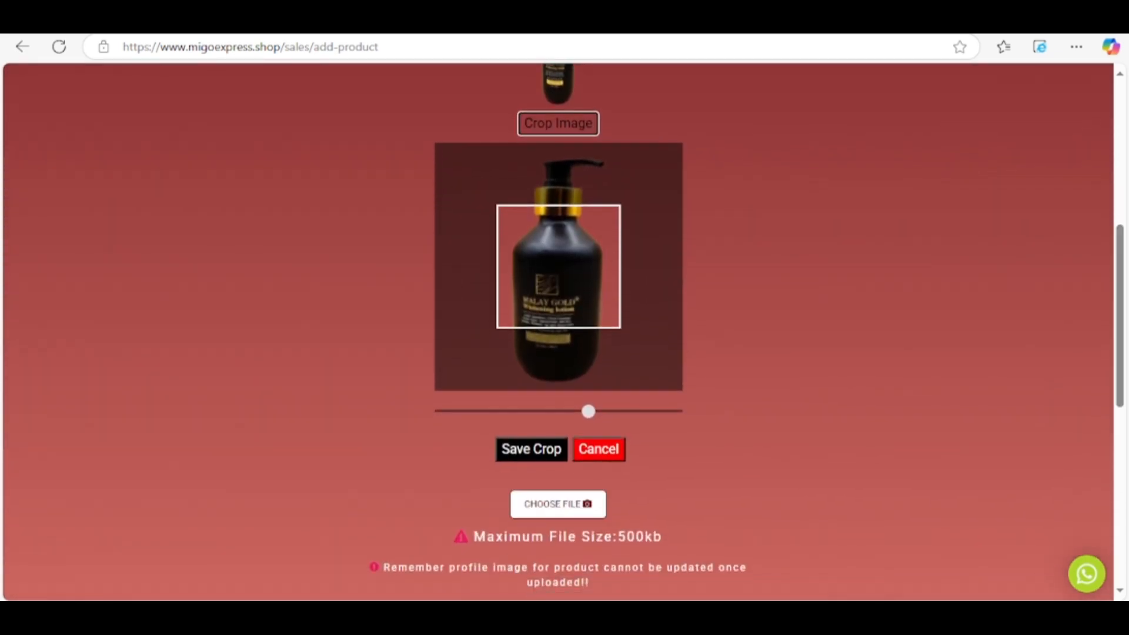
{"action": "left_click_drag", "start_coordinate": [588, 411], "coordinate": [443, 411]}
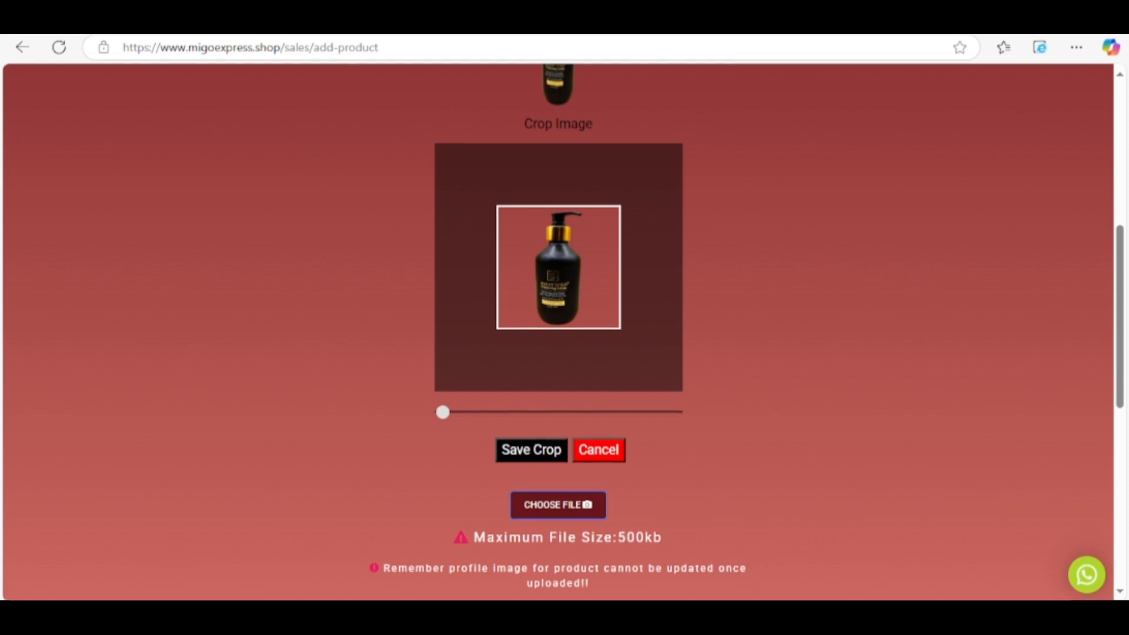
{"action": "left_click", "coordinate": [532, 449]}
{"action": "scroll", "coordinate": [565, 330], "scroll_direction": "up", "scroll_amount": 6}
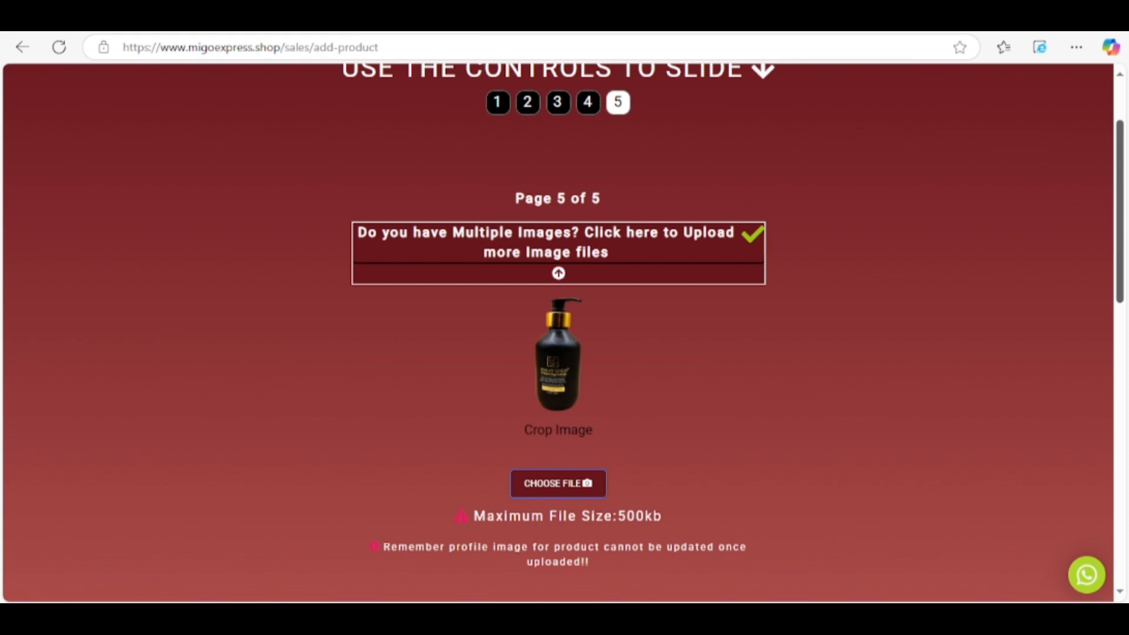
On page 2, choose Personal Care, Body and Skin Care and Body creams as section, type and category.
{"action": "left_click", "coordinate": [528, 103]}
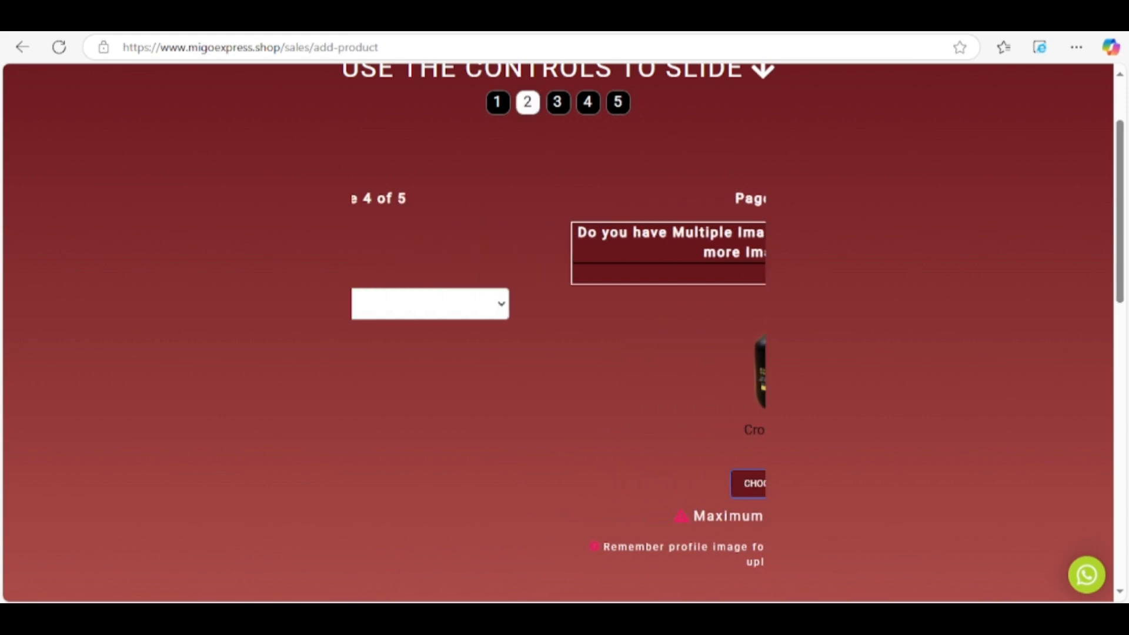
{"action": "left_click", "coordinate": [558, 271]}
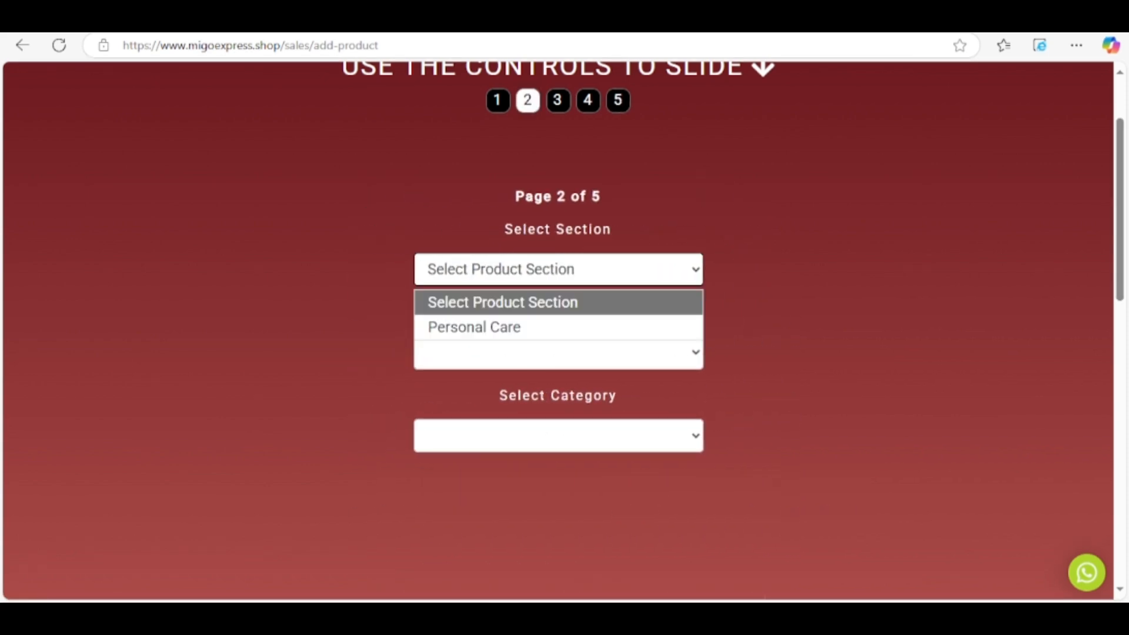
{"action": "left_click", "coordinate": [510, 329]}
{"action": "left_click", "coordinate": [559, 353]}
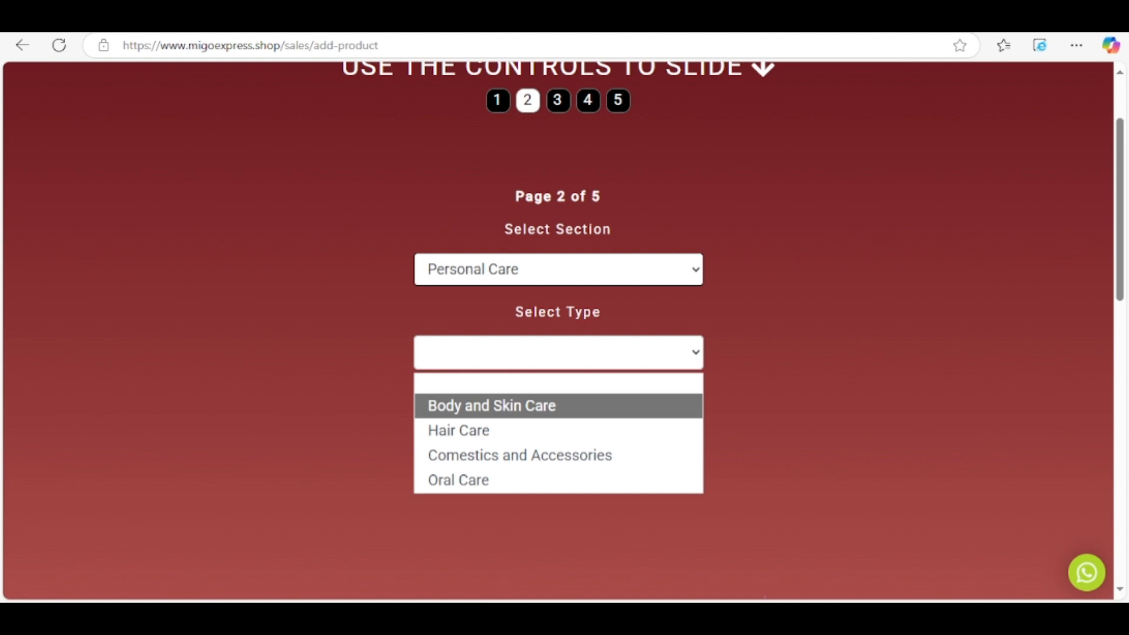
{"action": "left_click", "coordinate": [510, 407]}
{"action": "left_click", "coordinate": [559, 436]}
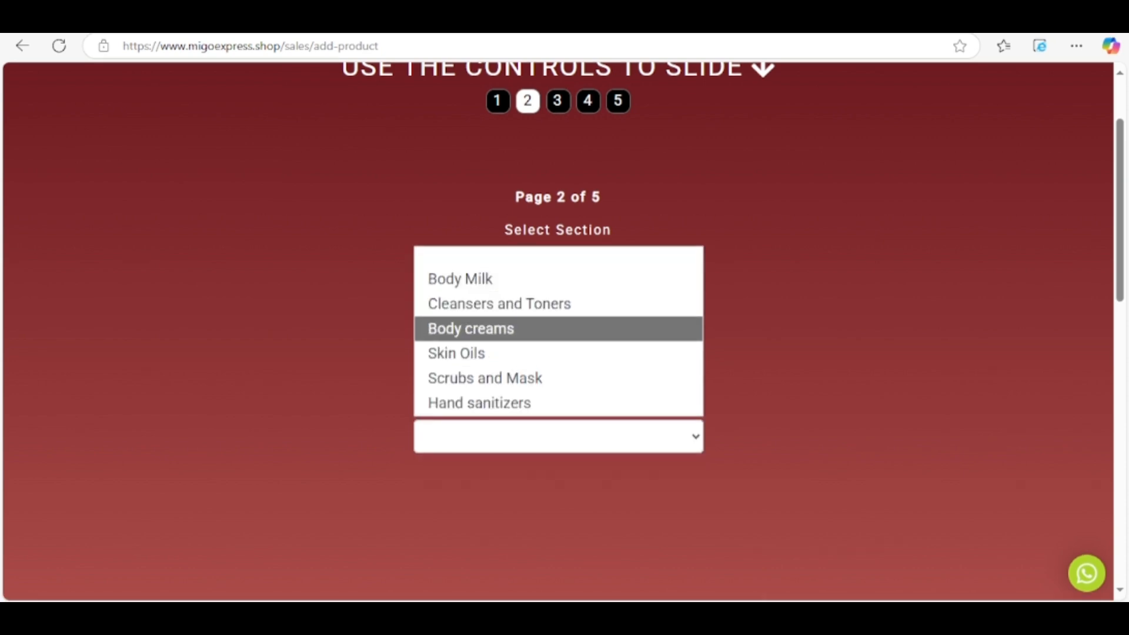
{"action": "key", "text": "Return"}
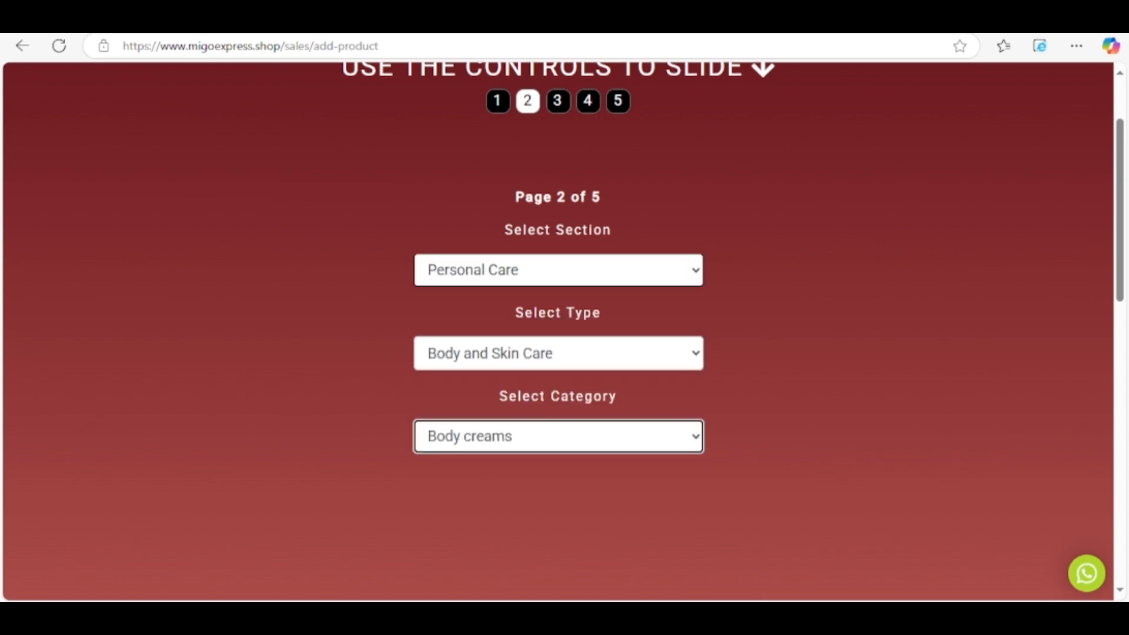
Browse the category options, keep Body creams, and advance the form to page 3.
{"action": "left_click", "coordinate": [559, 436]}
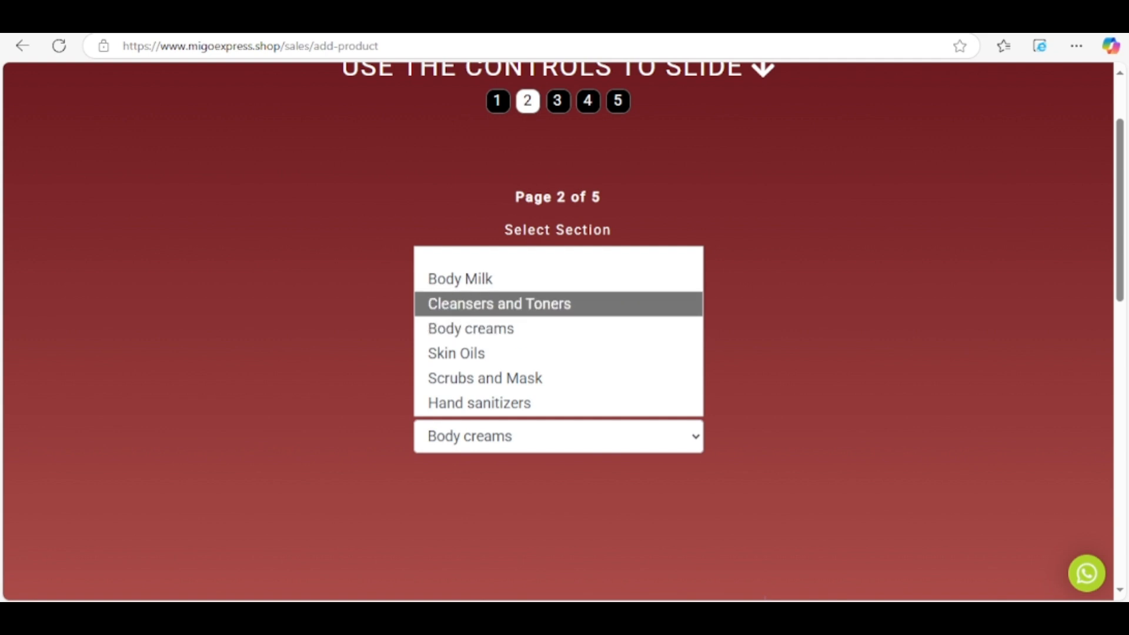
{"action": "key", "text": "Down"}
{"action": "key", "text": "Down"}
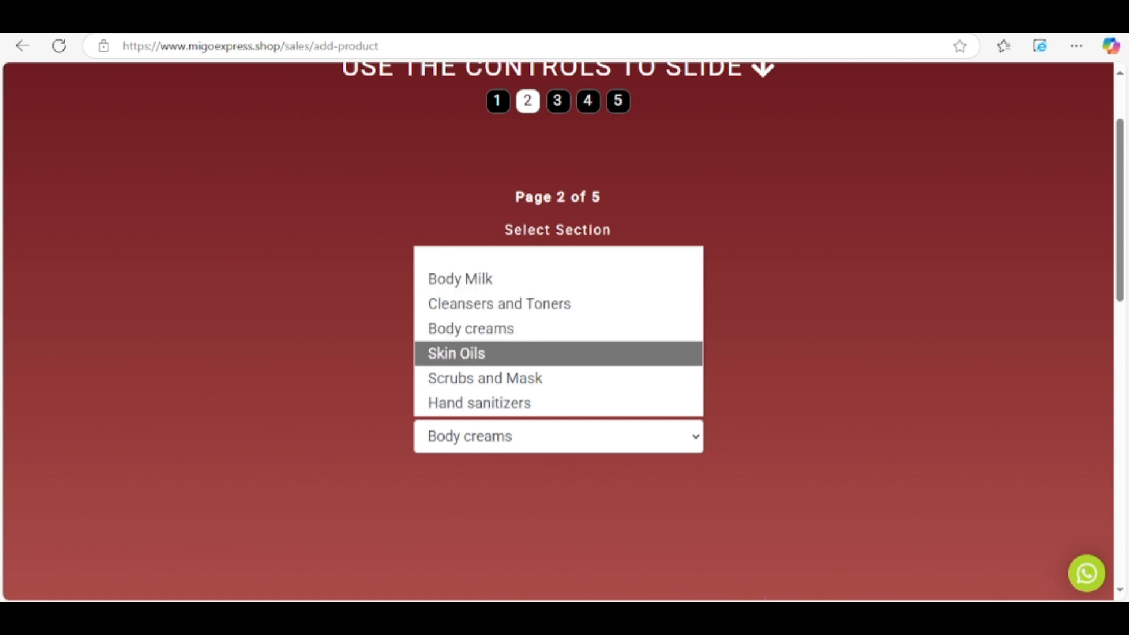
{"action": "key", "text": "Up"}
{"action": "key", "text": "Up"}
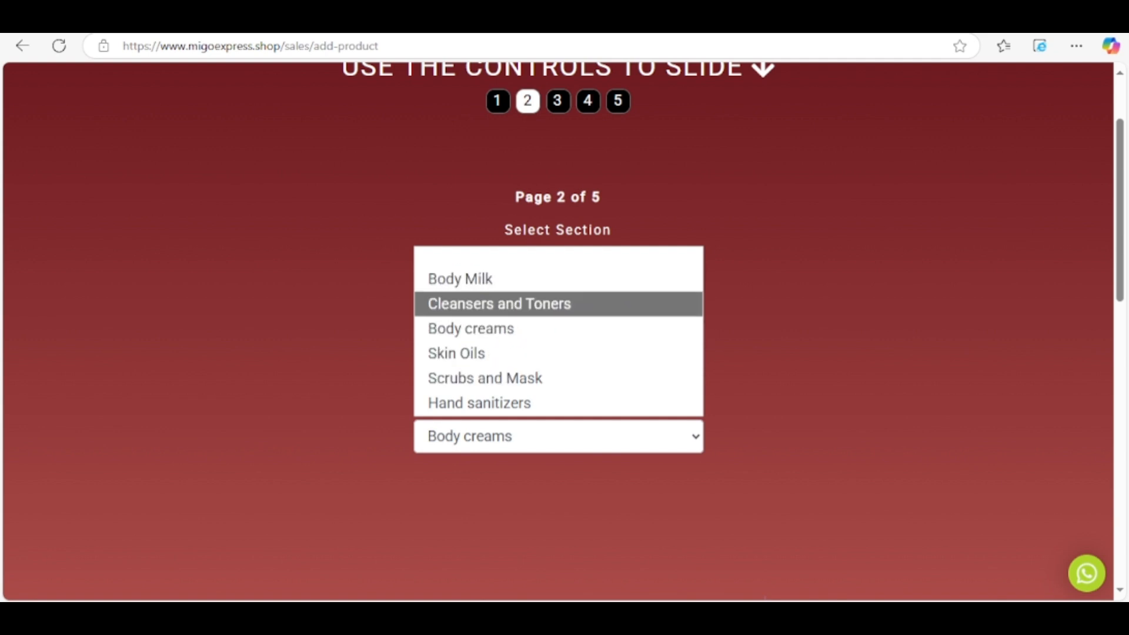
{"action": "key", "text": "Down"}
{"action": "key", "text": "Down"}
{"action": "key", "text": "Down"}
{"action": "key", "text": "Down"}
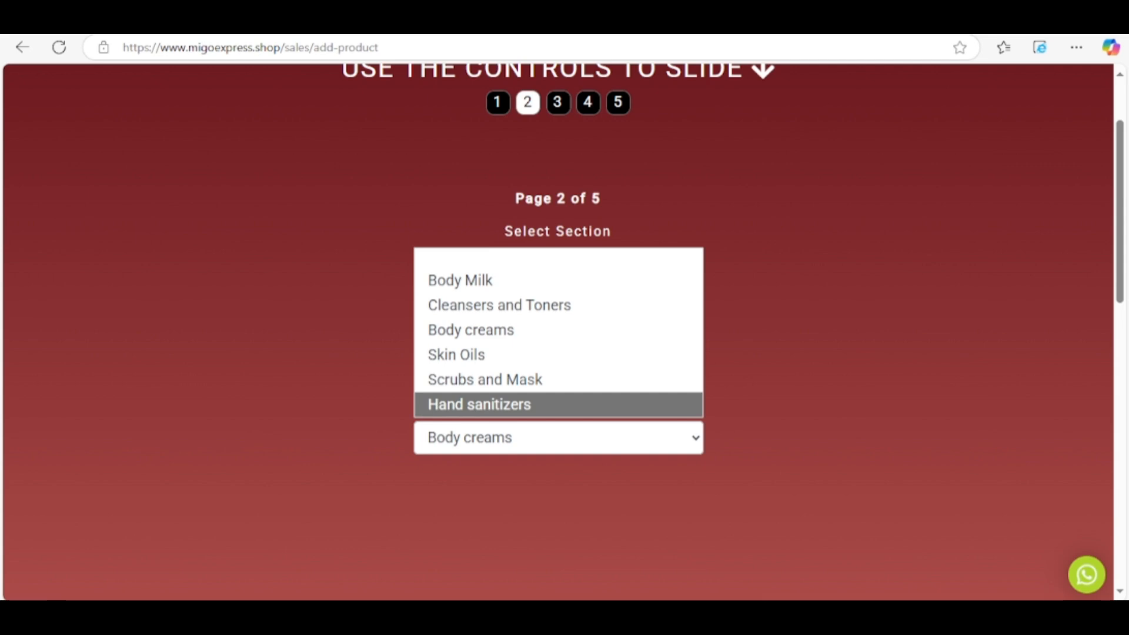
{"action": "key", "text": "Up"}
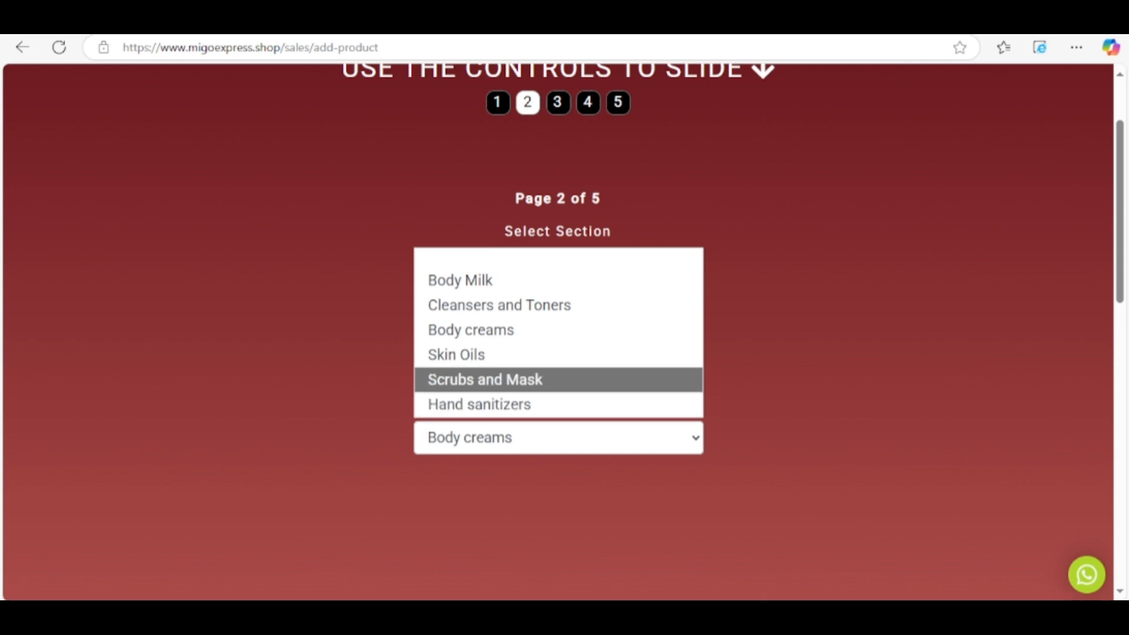
{"action": "key", "text": "Up"}
{"action": "key", "text": "Up"}
{"action": "key", "text": "Return"}
{"action": "left_click", "coordinate": [557, 103]}
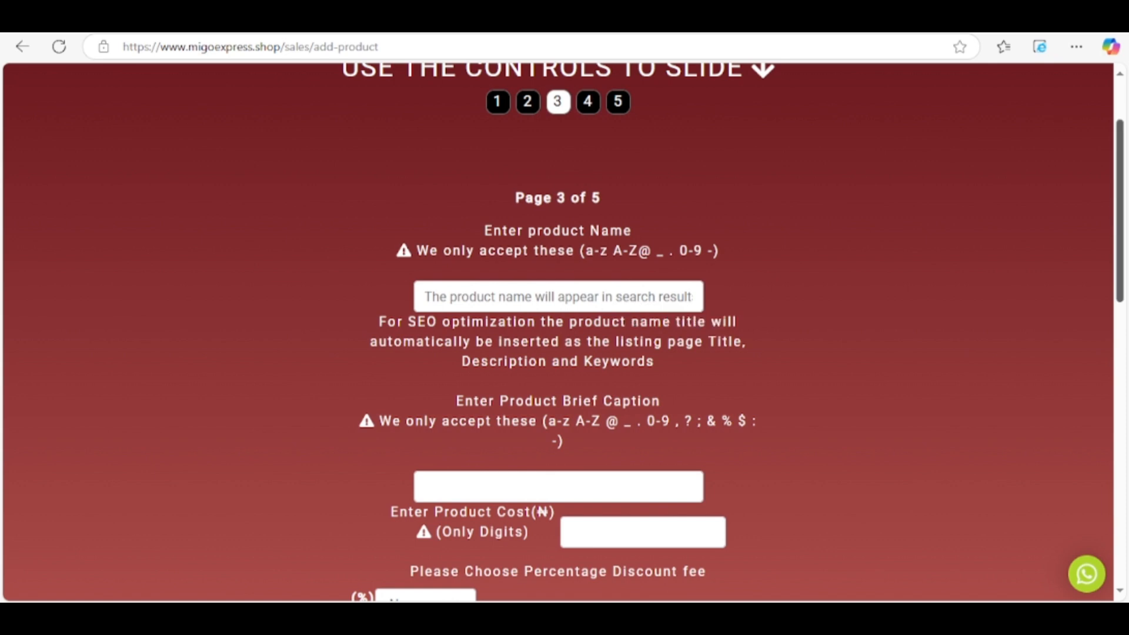
Copy the lotion's ₦6,500.00 price from the Drive product list into Product Cost, dropping the .00.
{"action": "scroll", "coordinate": [558, 329], "scroll_direction": "down", "scroll_amount": 2}
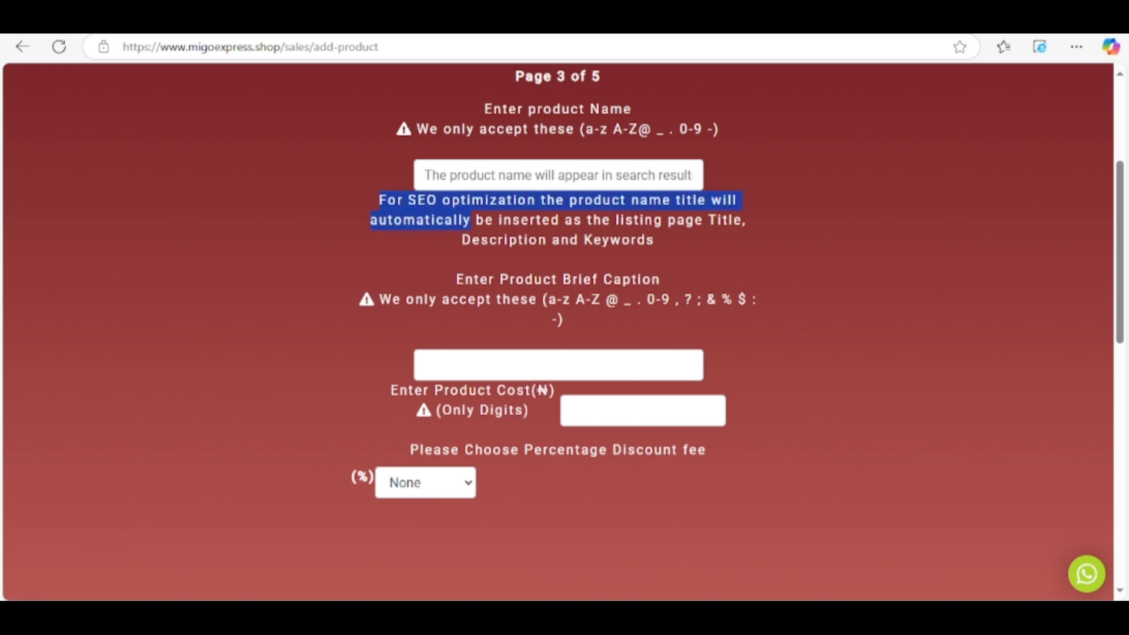
{"action": "left_click_drag", "start_coordinate": [470, 221], "coordinate": [654, 241]}
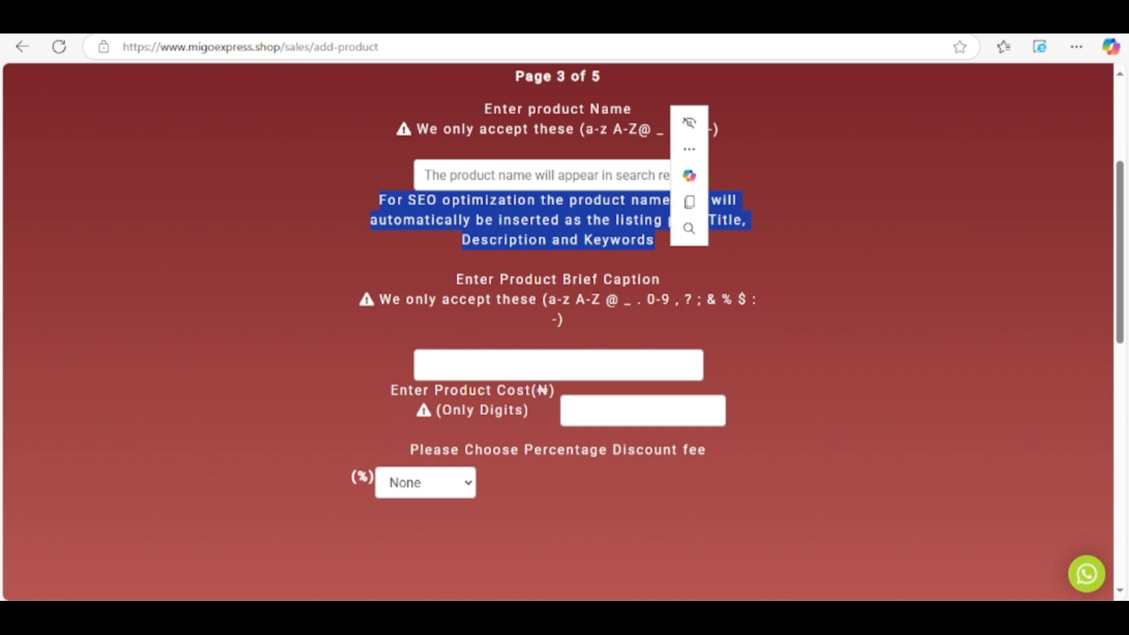
{"action": "left_click", "coordinate": [611, 411]}
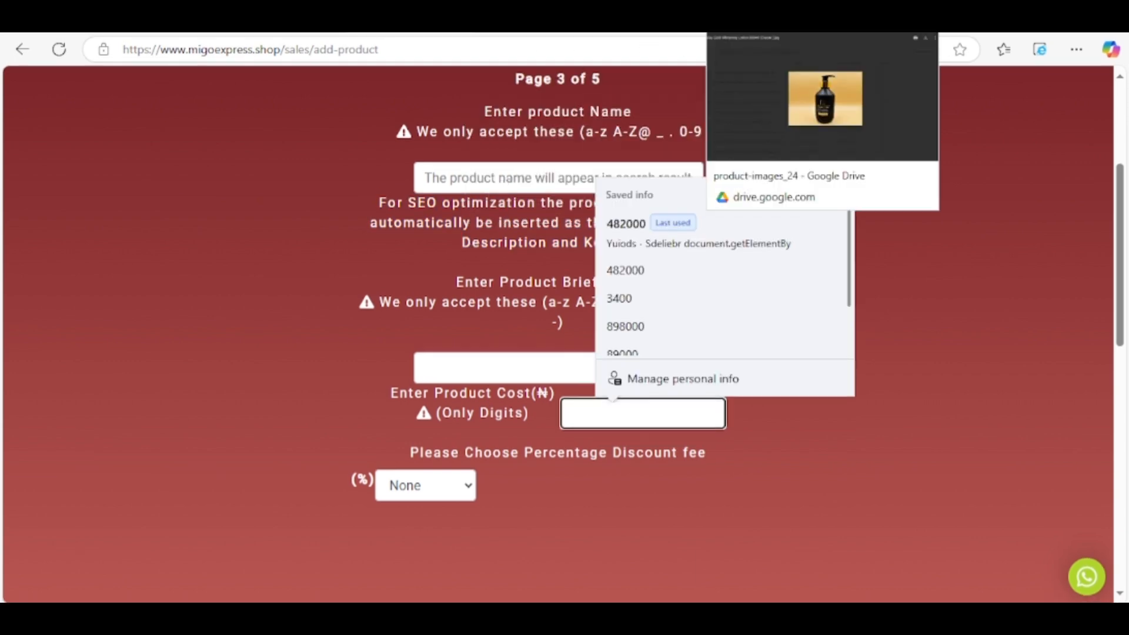
{"action": "left_click", "coordinate": [871, 22]}
{"action": "triple_click", "coordinate": [597, 205]}
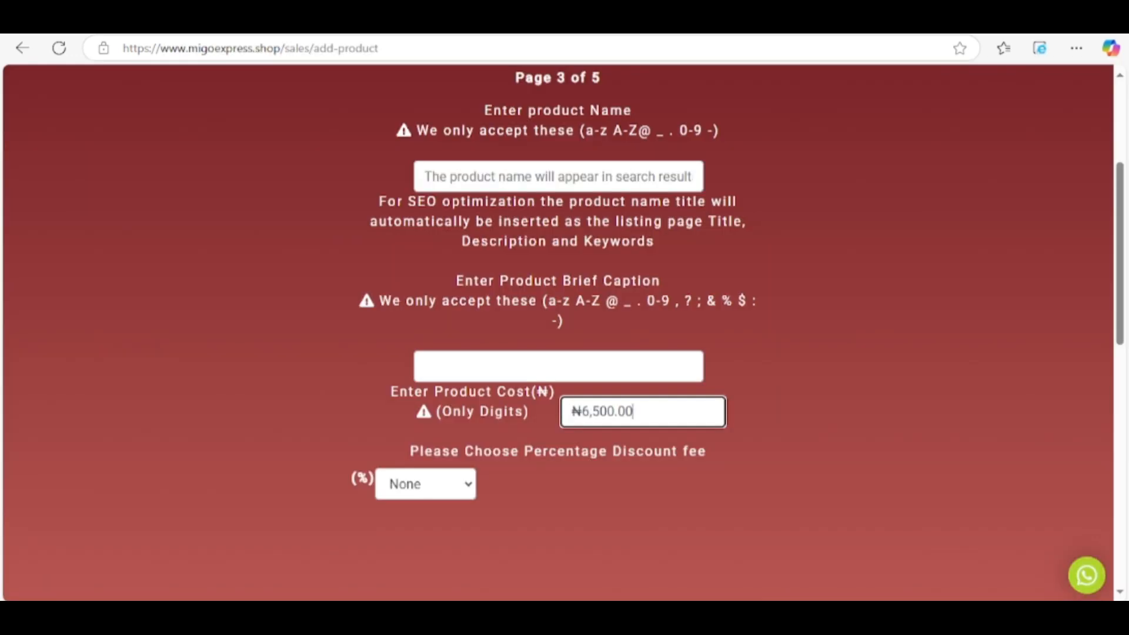
{"action": "key", "text": "BackSpace"}
{"action": "key", "text": "BackSpace"}
{"action": "key", "text": "BackSpace"}
Remove the comma and naira sign so Product Cost reads 6500.
{"action": "left_click", "coordinate": [591, 412]}
{"action": "key", "text": "BackSpace"}
{"action": "key", "text": "Home"}
{"action": "key", "text": "Delete"}
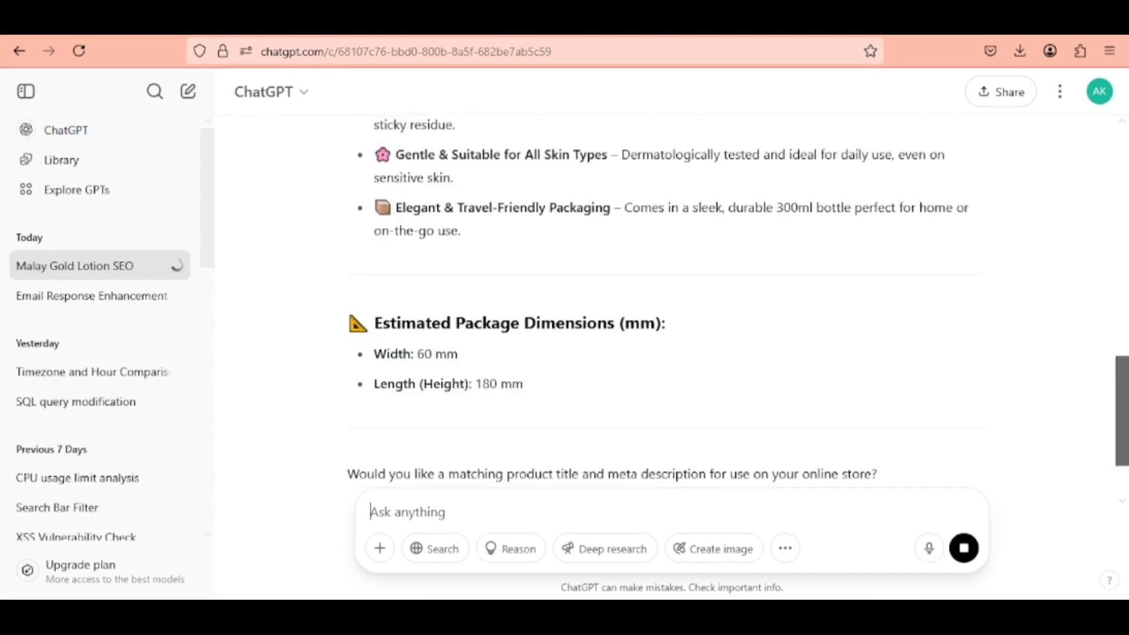
Paste ChatGPT's title 'Malay Gold Whitening Lotion 300ml – Radiant Glow, Deep Hydration' into Product Name.
{"action": "scroll", "coordinate": [671, 294], "scroll_direction": "up", "scroll_amount": 10}
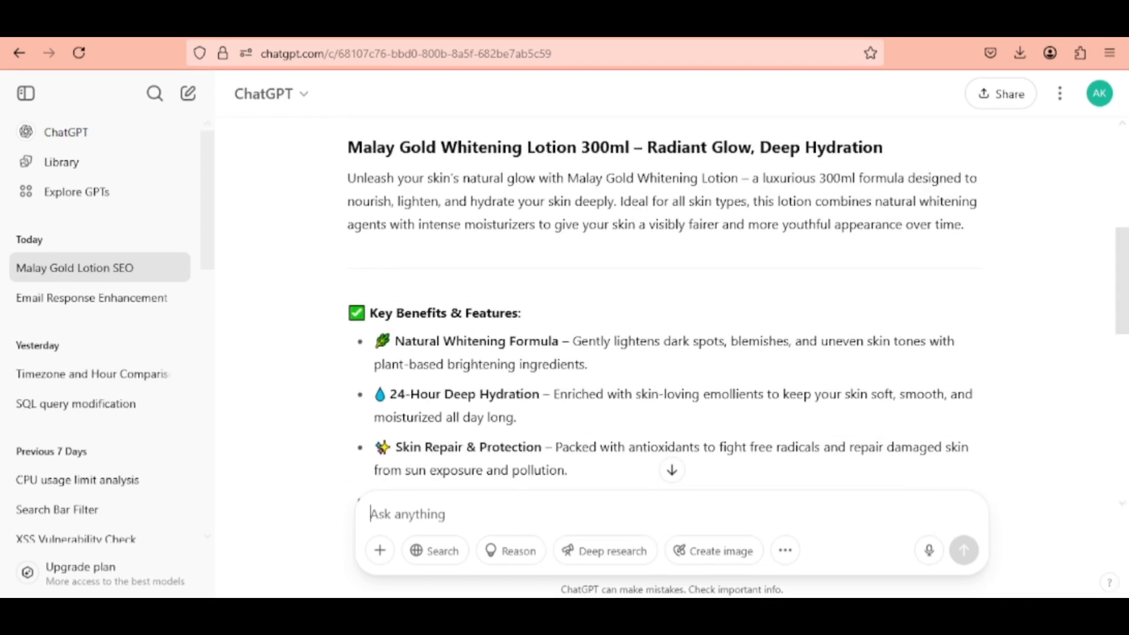
{"action": "triple_click", "coordinate": [614, 147]}
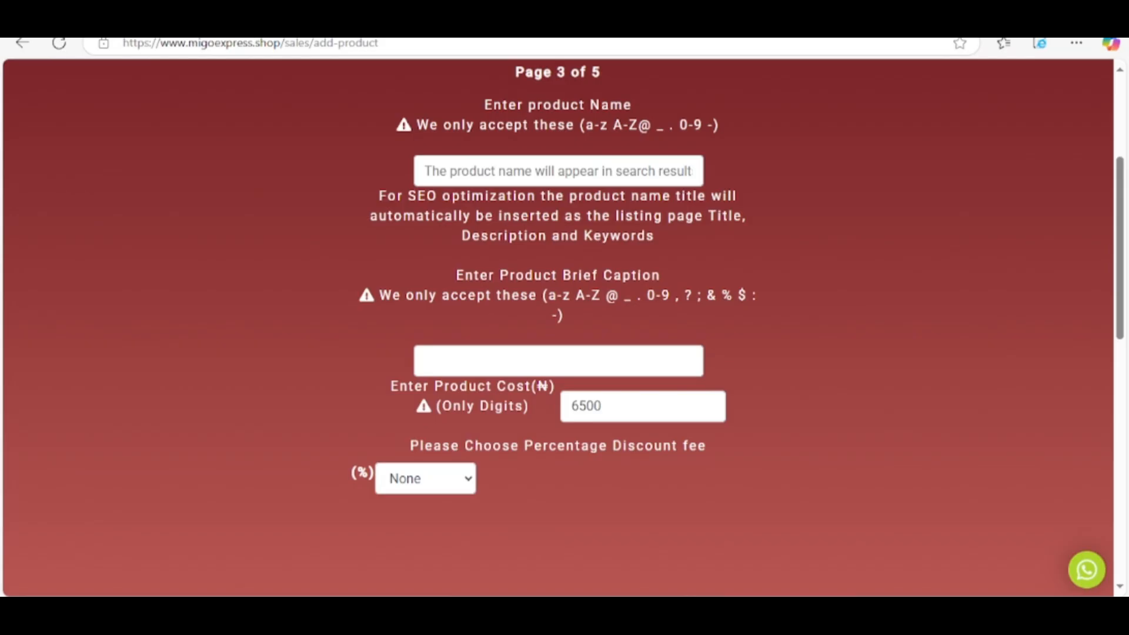
{"action": "left_click", "coordinate": [558, 171]}
{"action": "key", "text": "ctrl+v"}
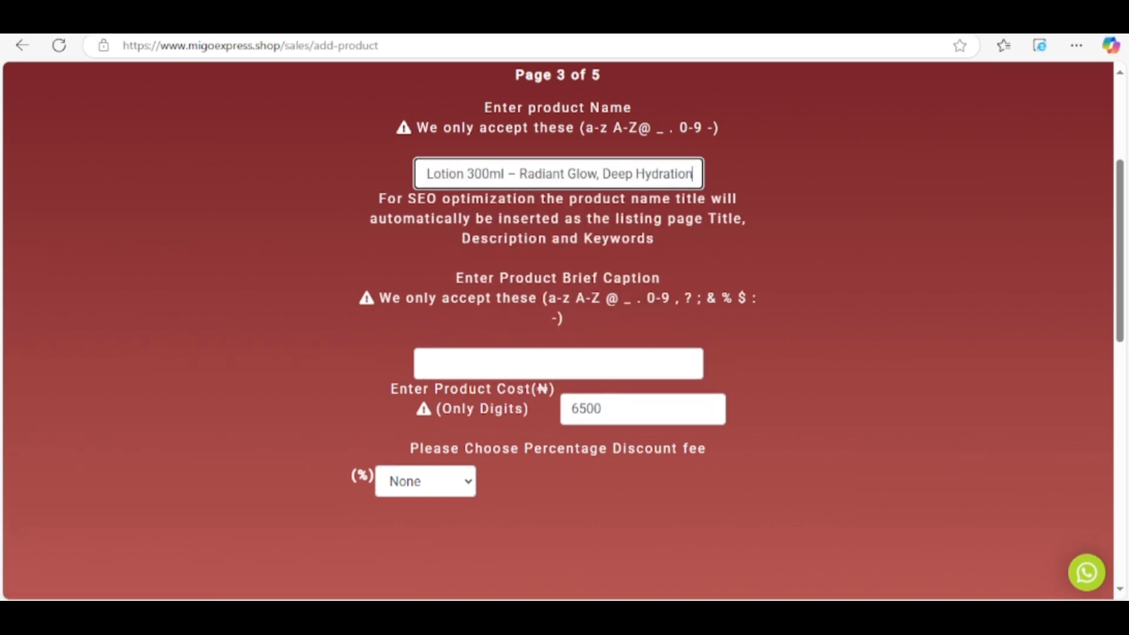
Copy 'Malay Gold Whitening Lotion' from the product name into the brief caption.
{"action": "left_click_drag", "start_coordinate": [464, 174], "coordinate": [412, 175]}
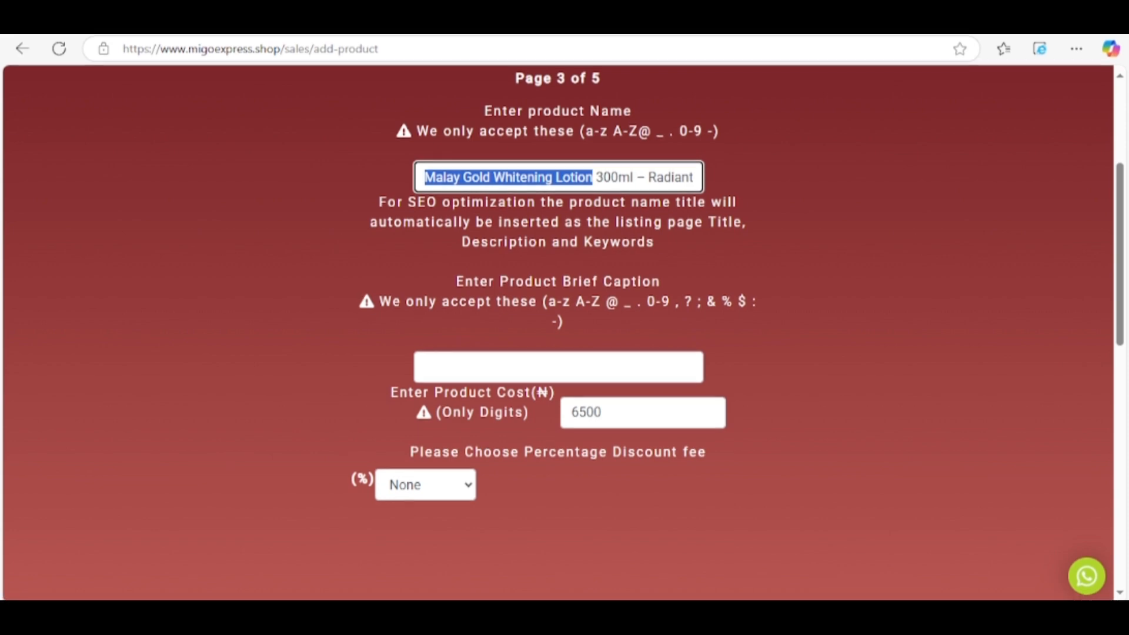
{"action": "key", "text": "ctrl+c"}
{"action": "key", "text": "Tab"}
{"action": "key", "text": "ctrl+v"}
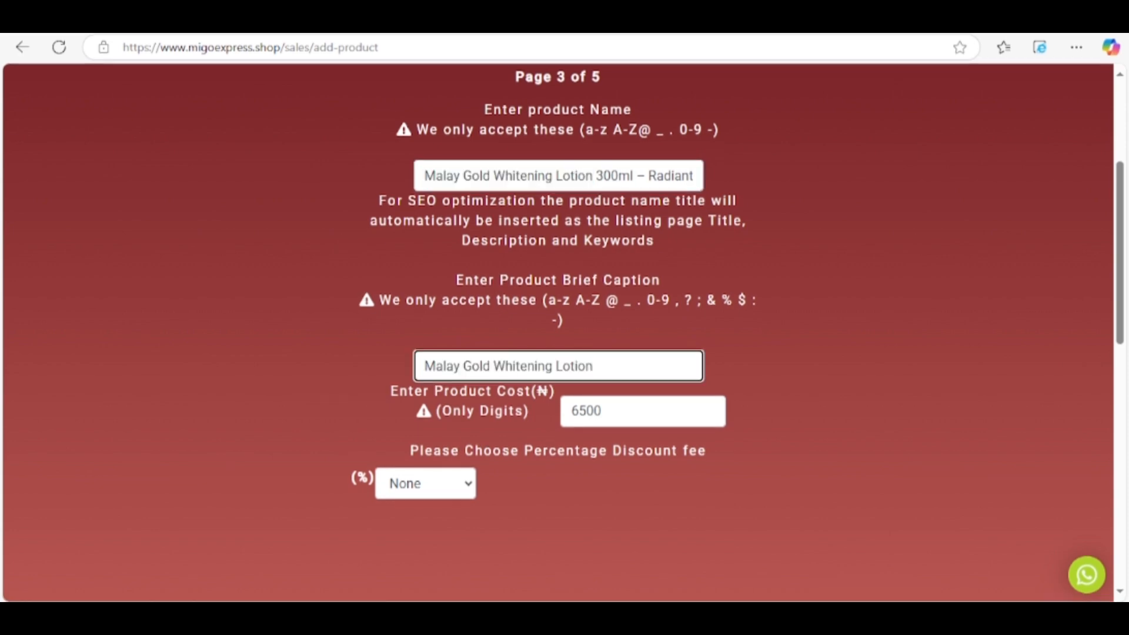
{"action": "left_click", "coordinate": [657, 175]}
{"action": "key", "text": "End"}
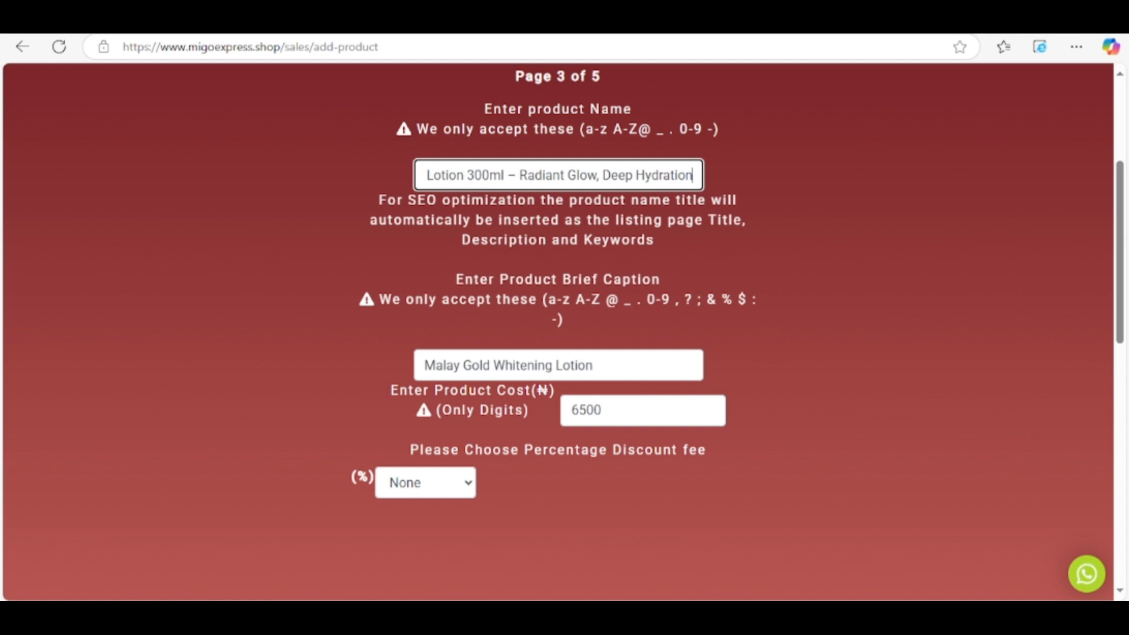
Advance to page 4 and set Number in Set to 4, then back to 1.
{"action": "left_click", "coordinate": [588, 164]}
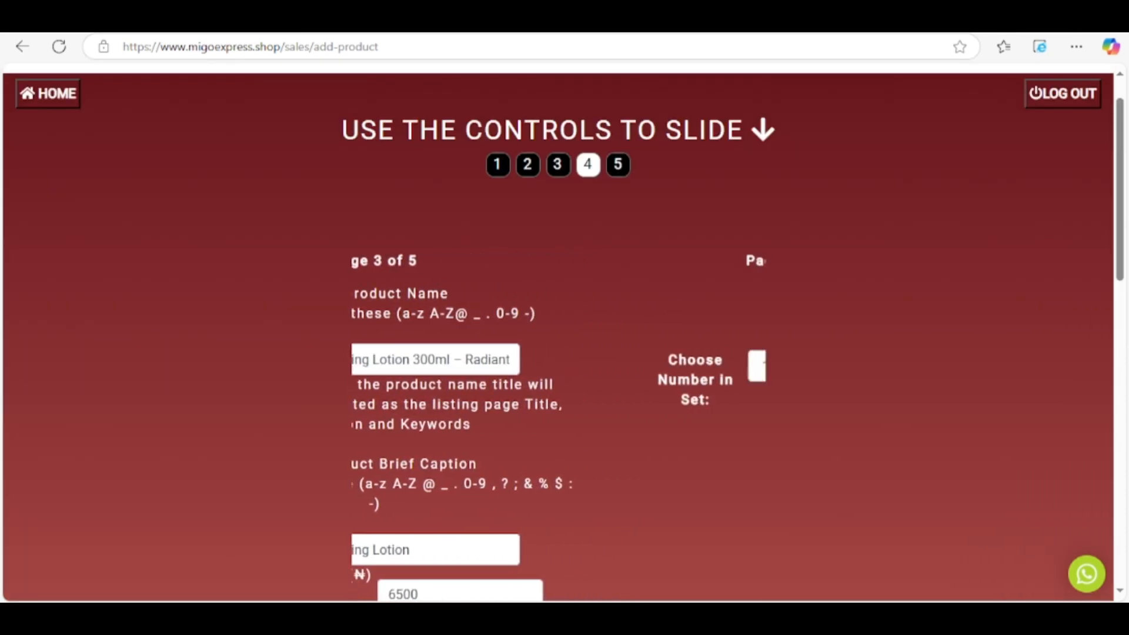
{"action": "left_click", "coordinate": [610, 366]}
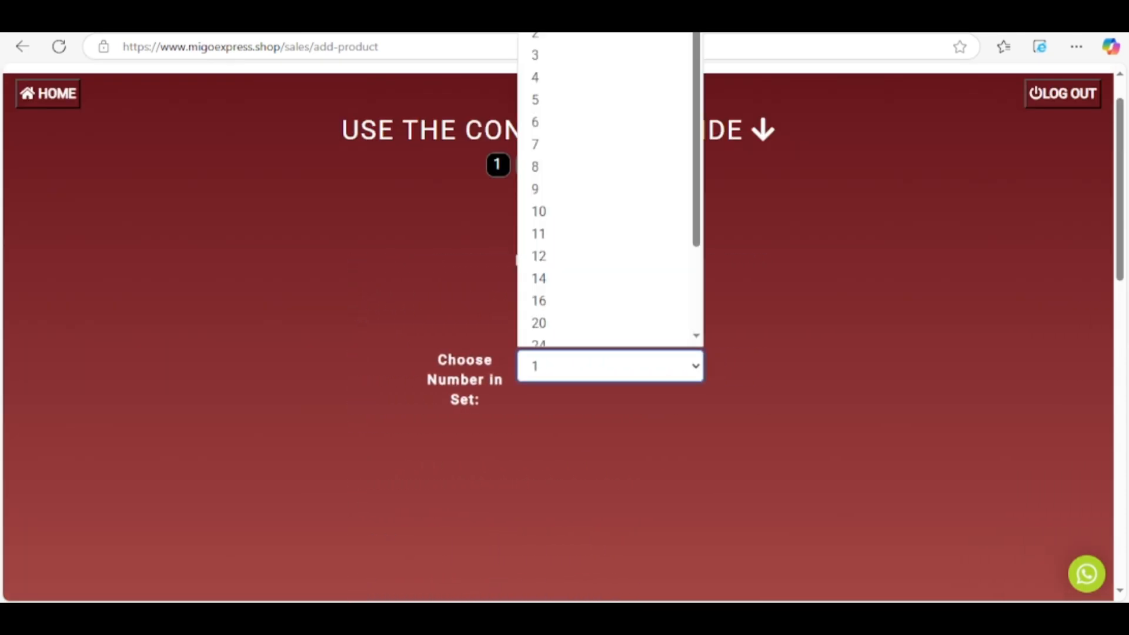
{"action": "left_click", "coordinate": [588, 77]}
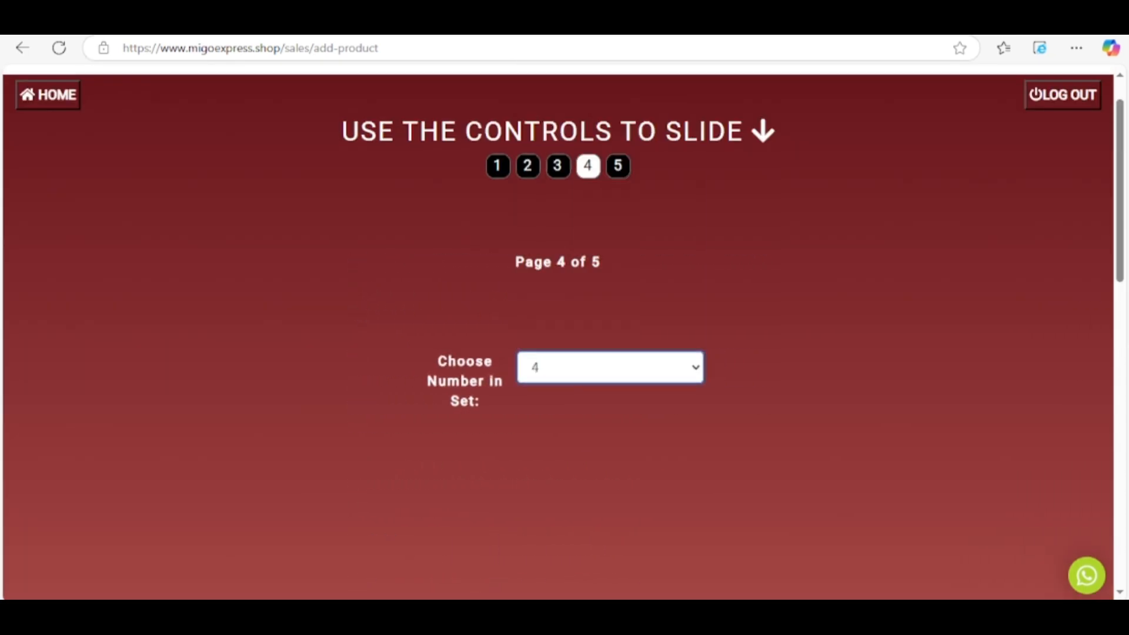
{"action": "left_click", "coordinate": [610, 367]}
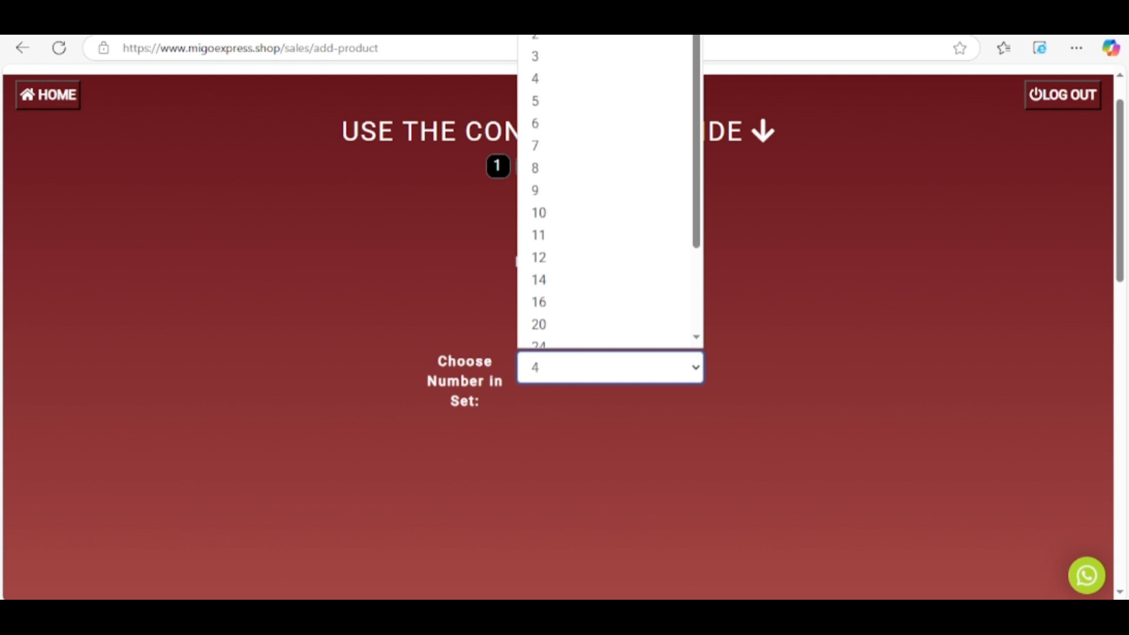
{"action": "left_click", "coordinate": [588, 12]}
{"action": "scroll", "coordinate": [565, 330], "scroll_direction": "down", "scroll_amount": 7}
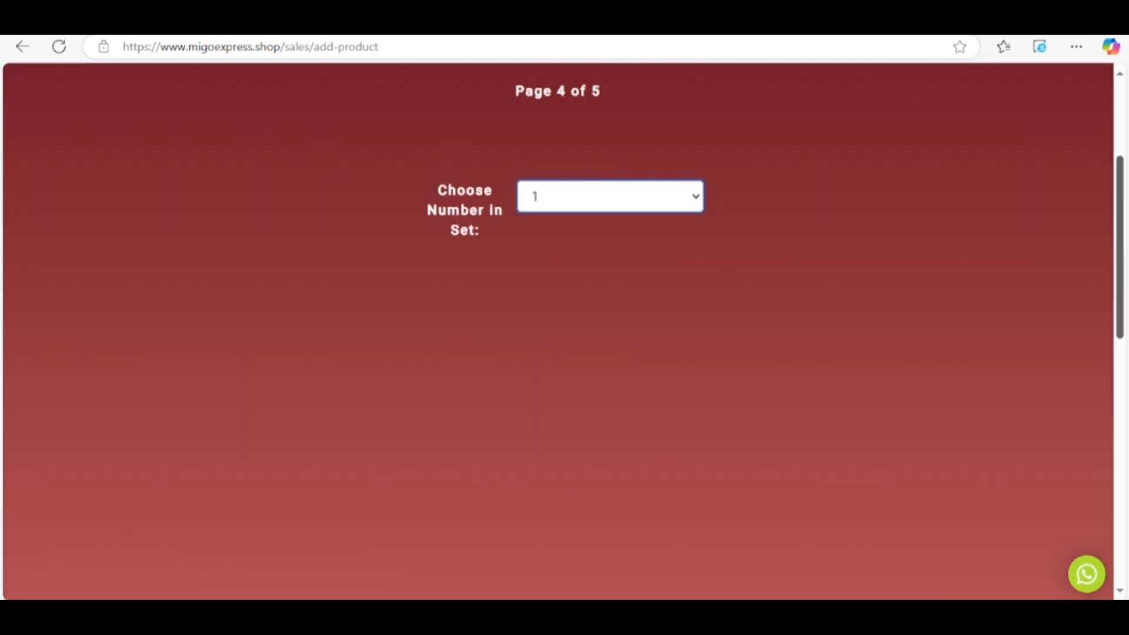
{"action": "scroll", "coordinate": [564, 329], "scroll_direction": "up", "scroll_amount": 8}
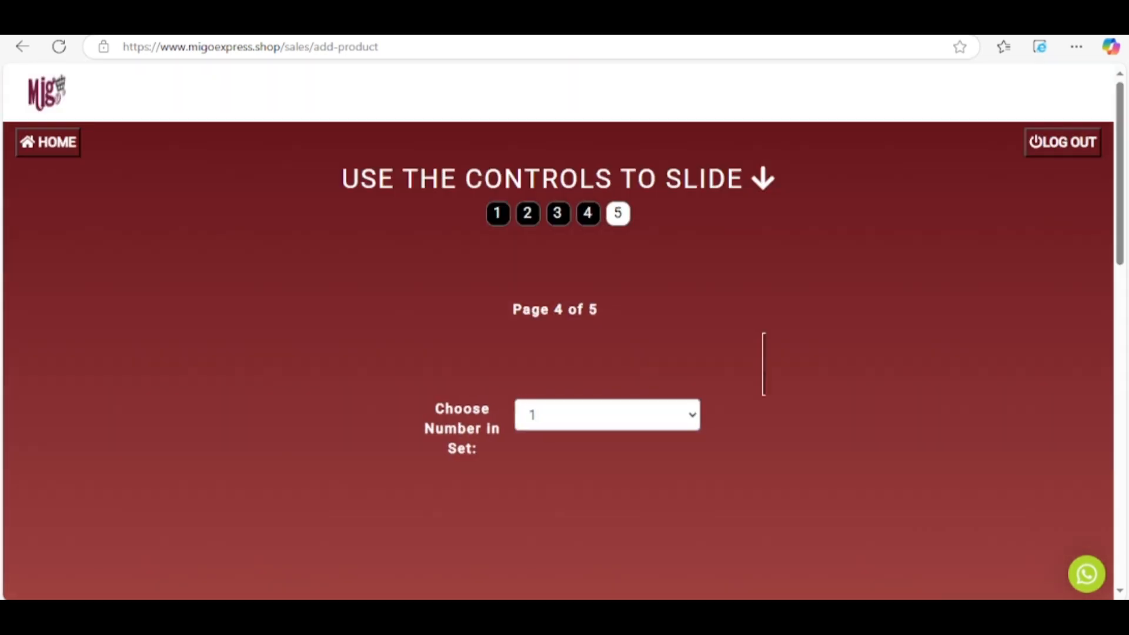
Paste ChatGPT's intro paragraph into the first description box and fix the apostrophe in skin's.
{"action": "scroll", "coordinate": [565, 330], "scroll_direction": "down", "scroll_amount": 8}
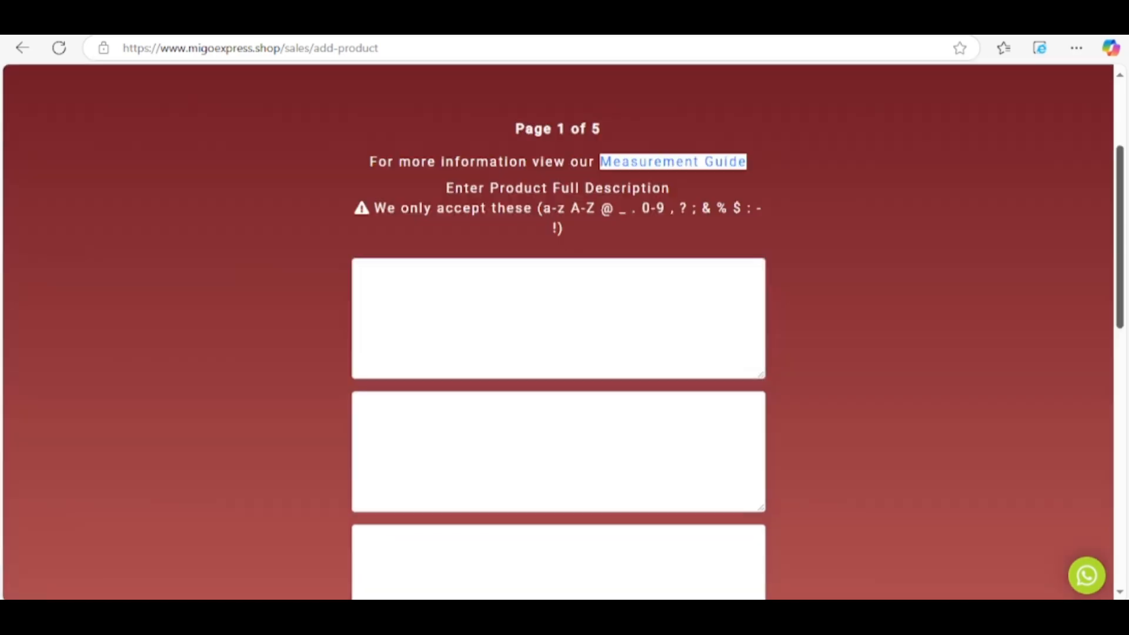
{"action": "scroll", "coordinate": [565, 330], "scroll_direction": "up", "scroll_amount": 5}
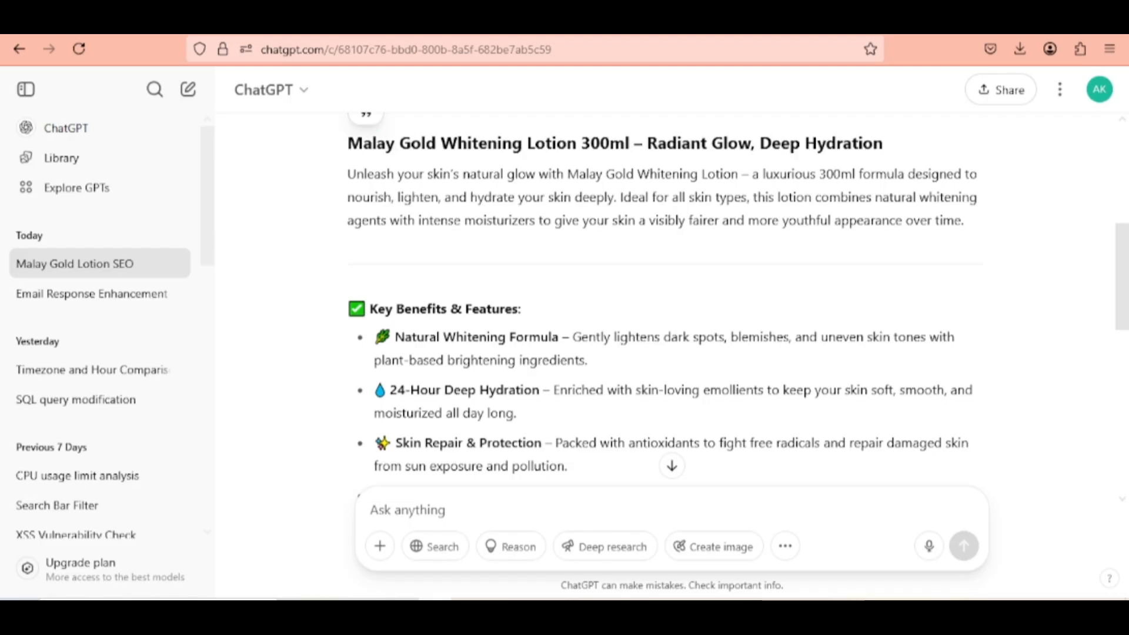
{"action": "left_click_drag", "start_coordinate": [964, 221], "coordinate": [348, 174]}
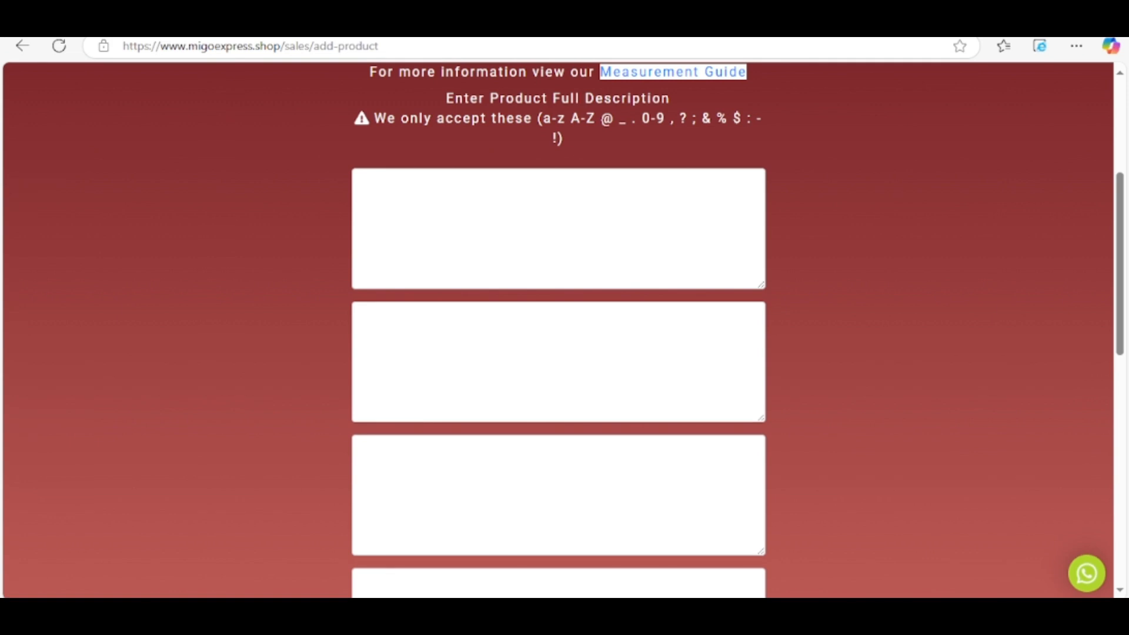
{"action": "left_click", "coordinate": [559, 230]}
{"action": "key", "text": "ctrl+v"}
{"action": "scroll", "coordinate": [559, 229], "scroll_direction": "up", "scroll_amount": 1}
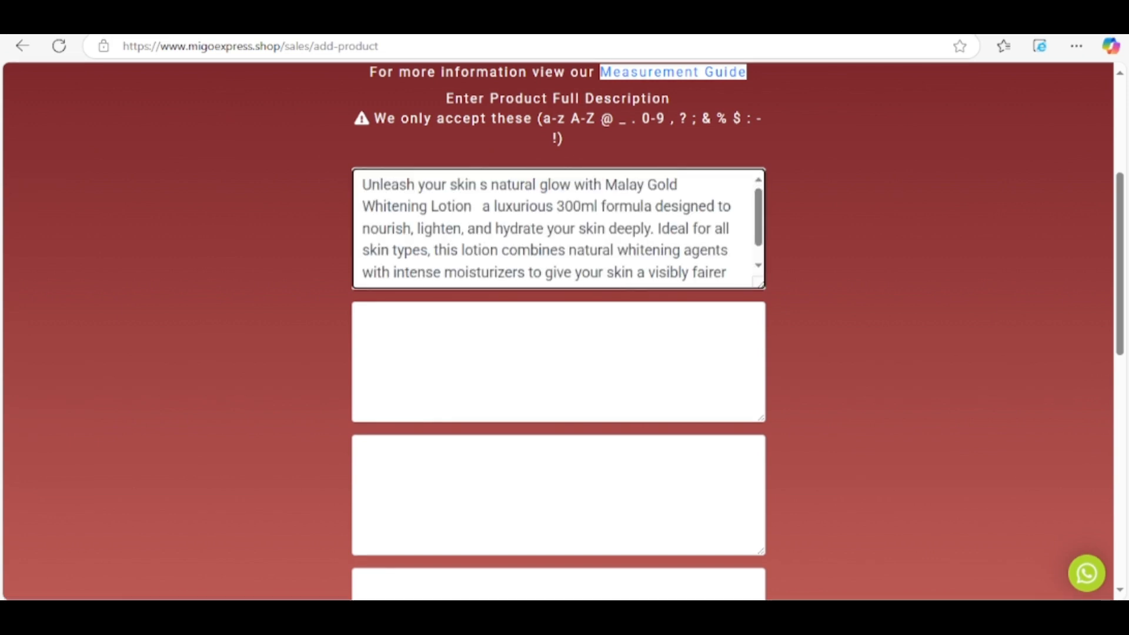
{"action": "left_click", "coordinate": [484, 207]}
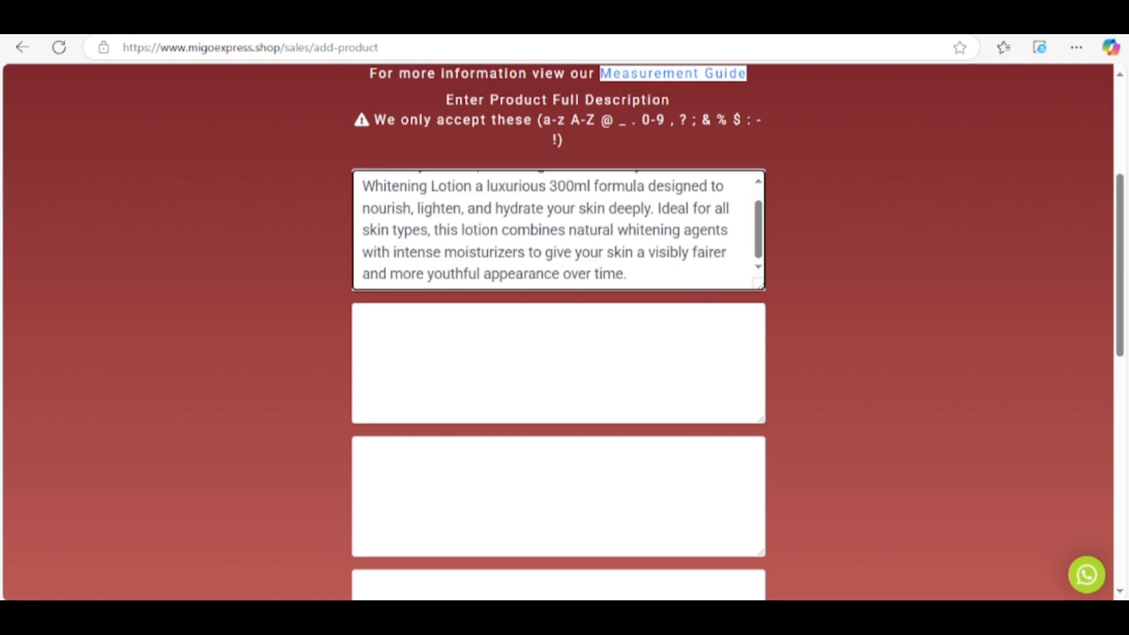
Paste the Natural Whitening Formula bullet from ChatGPT into the second description box.
{"action": "left_click", "coordinate": [364, 320]}
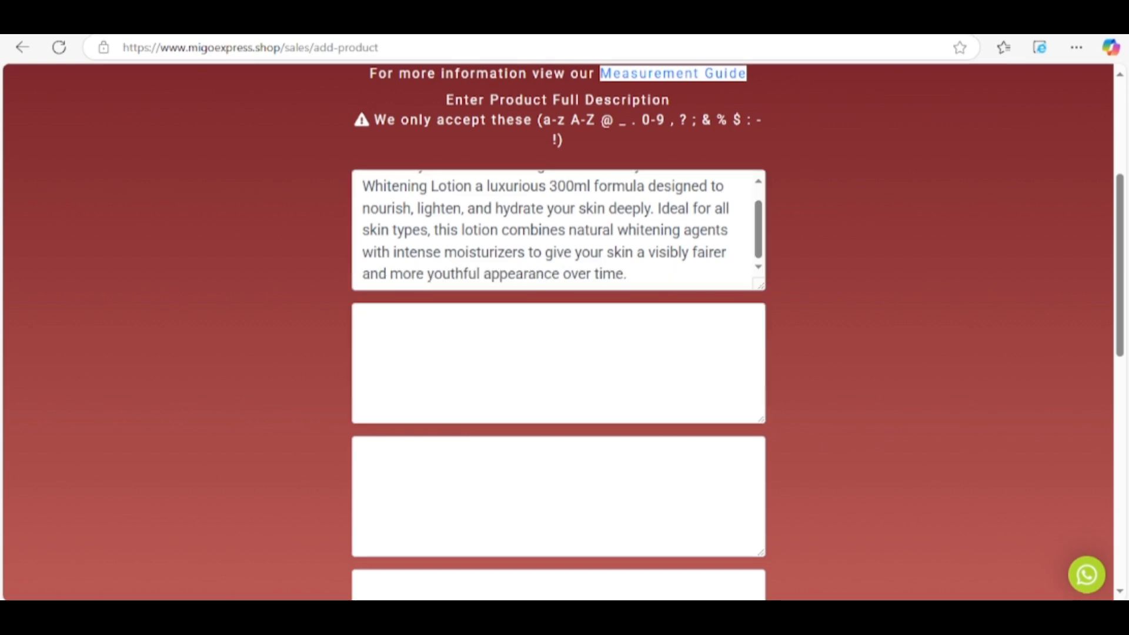
{"action": "key", "text": "alt+Tab"}
{"action": "left_click_drag", "start_coordinate": [588, 367], "coordinate": [393, 344]}
{"action": "key", "text": "alt+Tab"}
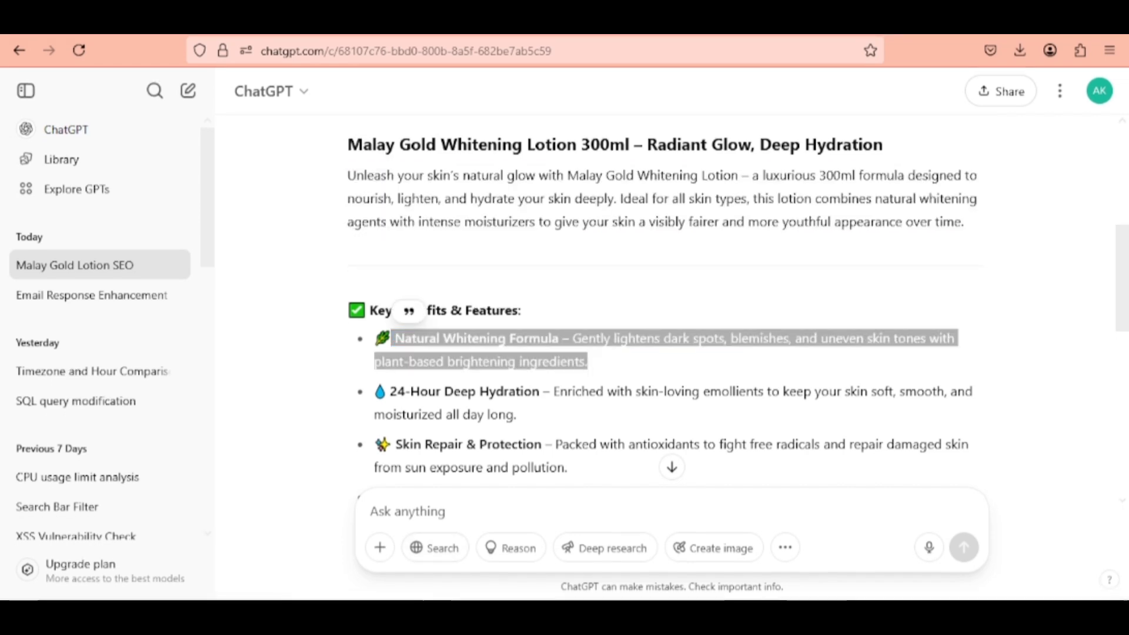
{"action": "type", "text": "Natural Whitening Formula  Gently lightens dark spots, blemishes, and uneven skin tones with plant-based brightening ingredients."}
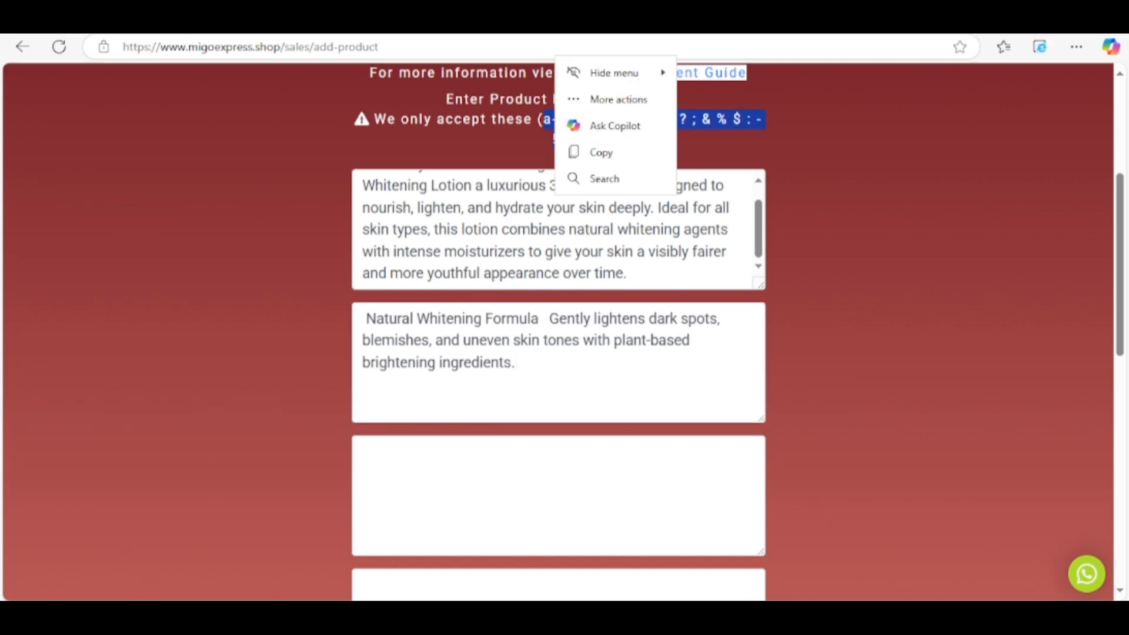
Select the Skin Repair and Fast Absorbing bullets and remove the leading space before Natural.
{"action": "left_click", "coordinate": [523, 147]}
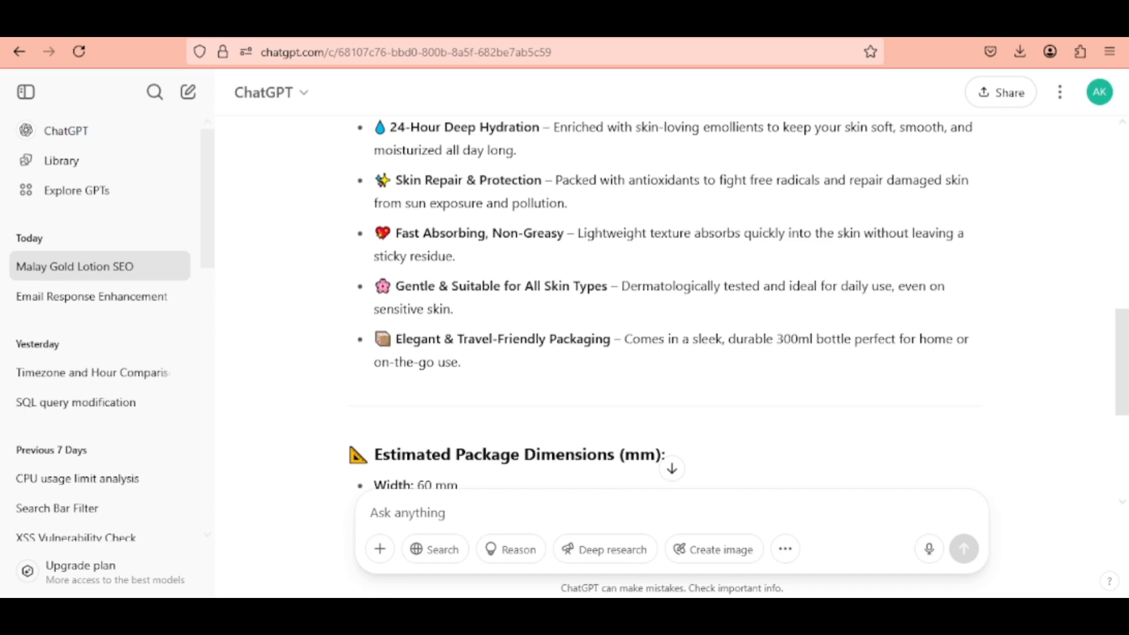
{"action": "left_click_drag", "start_coordinate": [456, 257], "coordinate": [395, 180]}
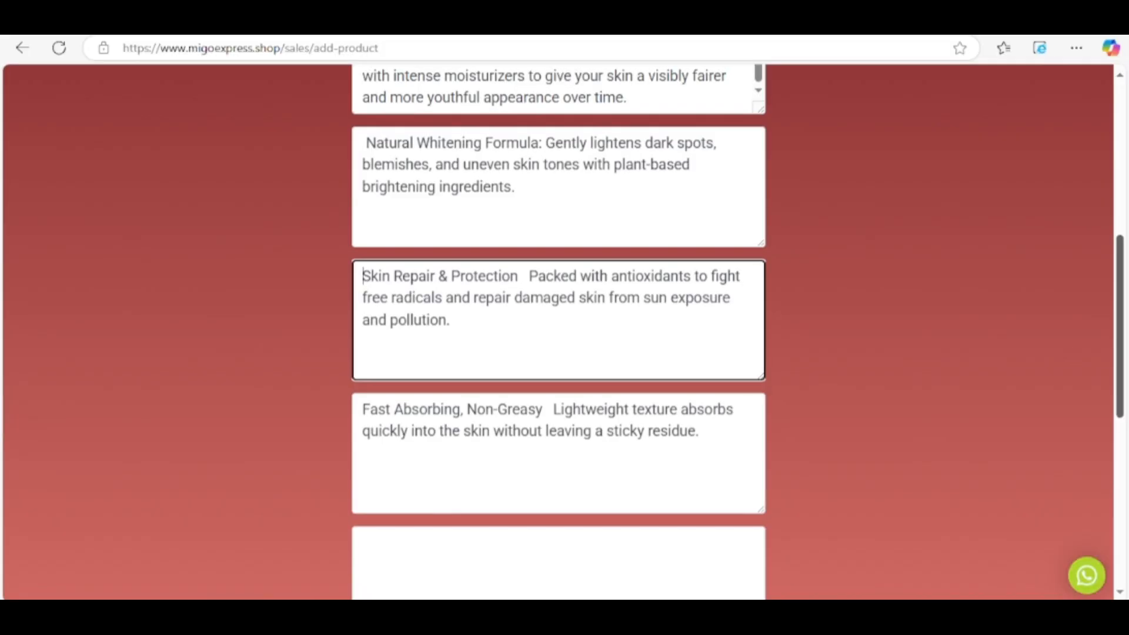
{"action": "mouse_move", "coordinate": [1120, 326]}
{"action": "left_mouse_down"}
{"action": "mouse_move", "coordinate": [1119, 249]}
{"action": "mouse_move", "coordinate": [1119, 323]}
{"action": "left_mouse_up"}
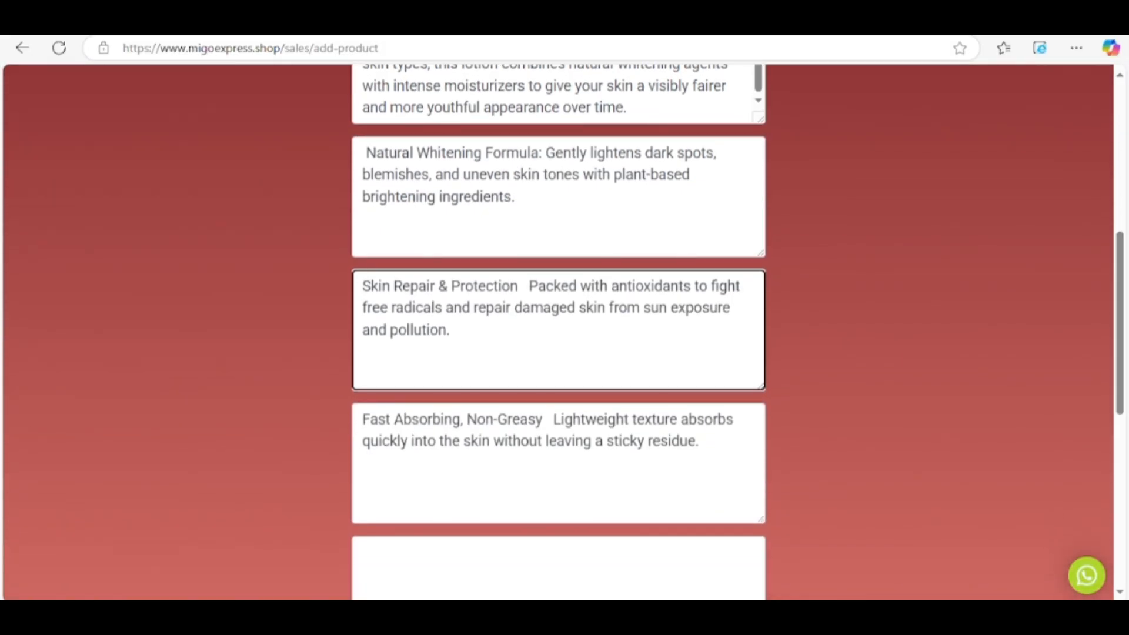
{"action": "left_click", "coordinate": [367, 153]}
{"action": "key", "text": "BackSpace"}
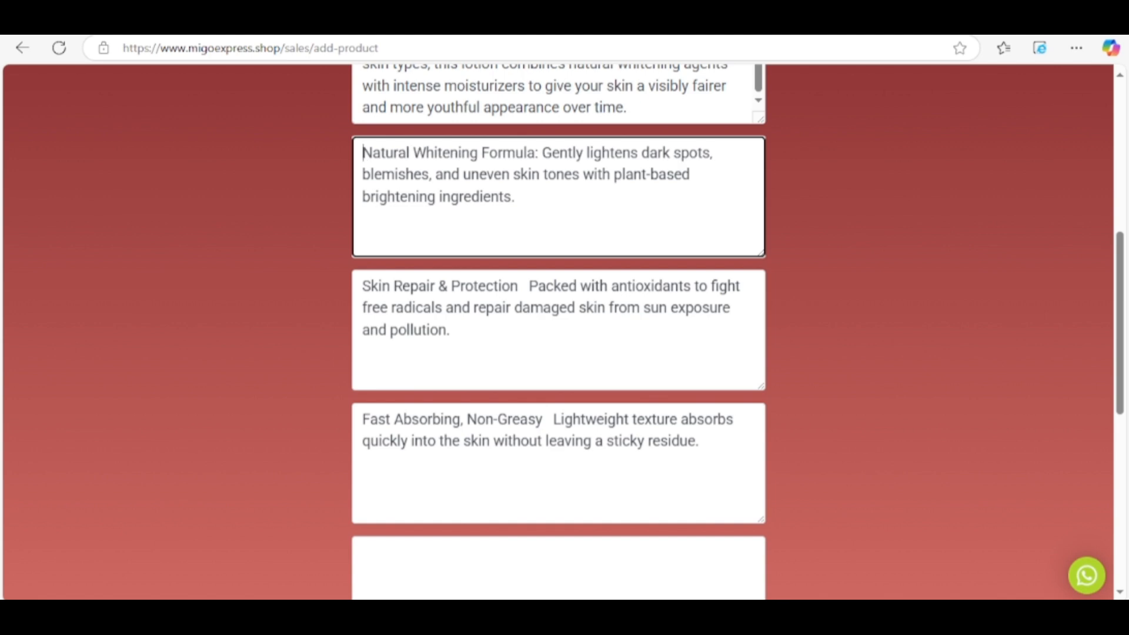
Replace stray spaces with colons after the Skin Repair & Protection and Fast Absorbing, Non-Greasy headings.
{"action": "left_click", "coordinate": [528, 286]}
{"action": "key", "text": "BackSpace"}
{"action": "key", "text": "BackSpace"}
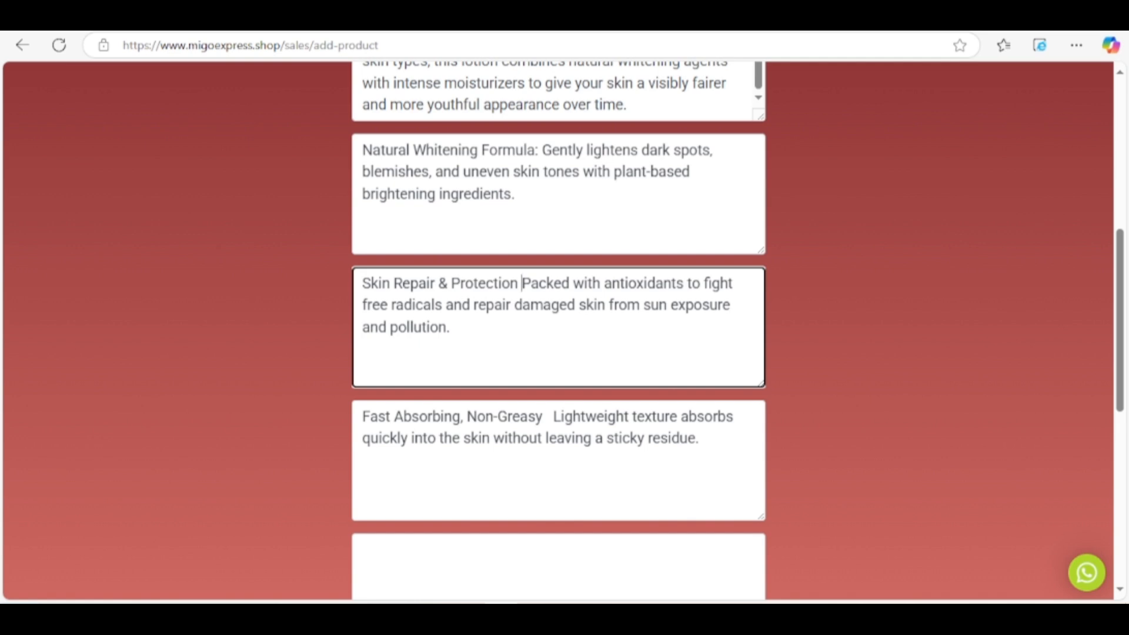
{"action": "key", "text": "BackSpace"}
{"action": "type", "text": ":"}
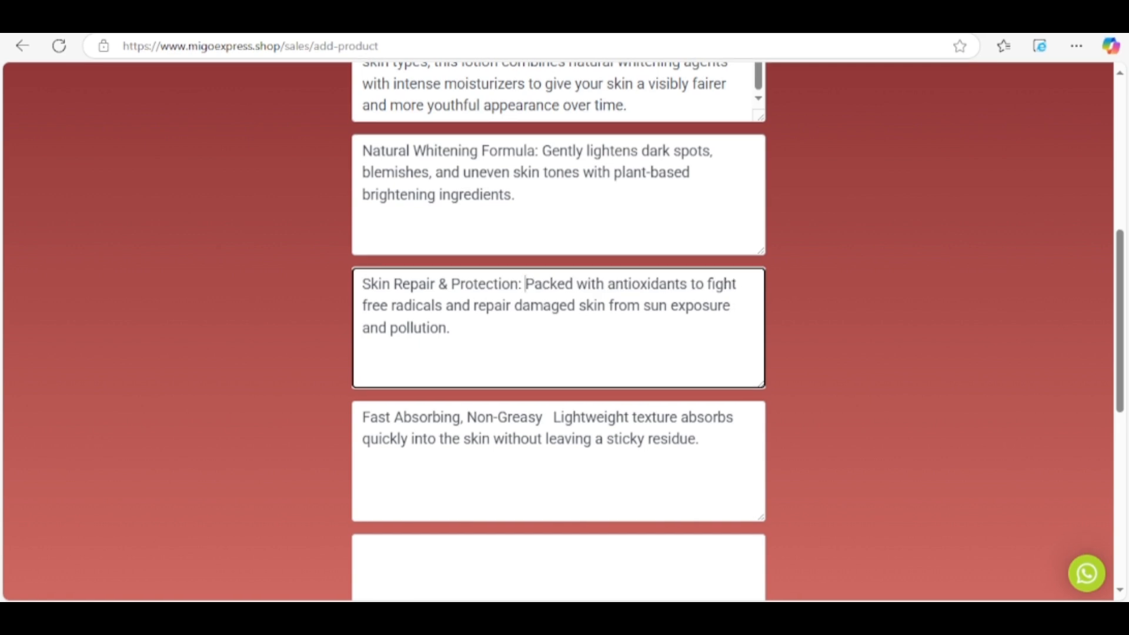
{"action": "left_click", "coordinate": [553, 418]}
{"action": "key", "text": "BackSpace"}
{"action": "key", "text": "BackSpace"}
{"action": "key", "text": "BackSpace"}
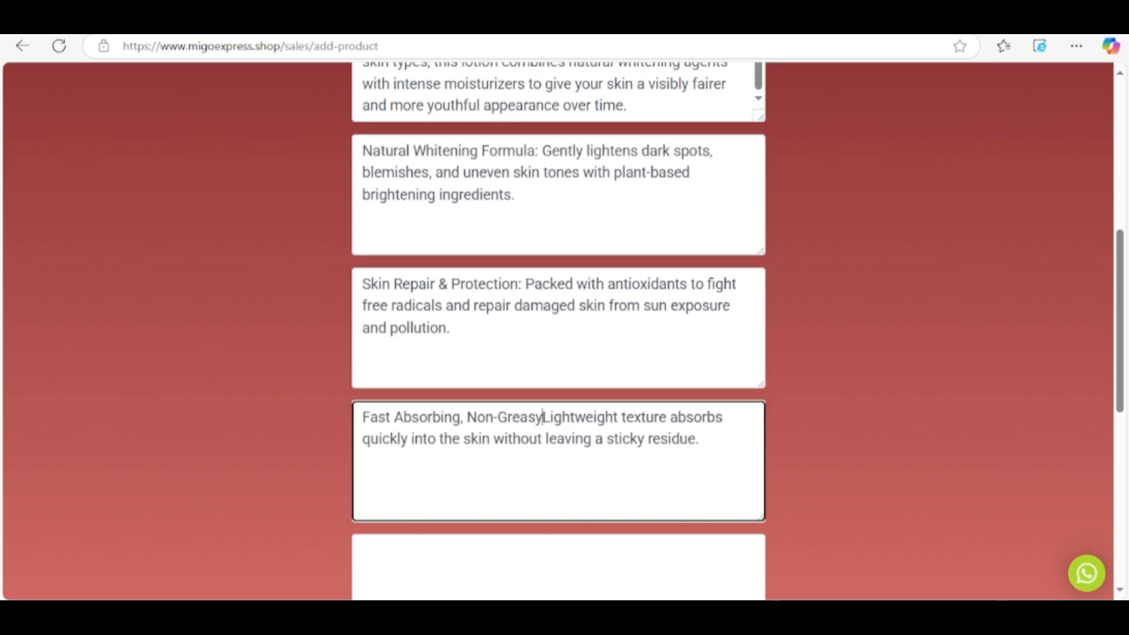
{"action": "type", "text": ":"}
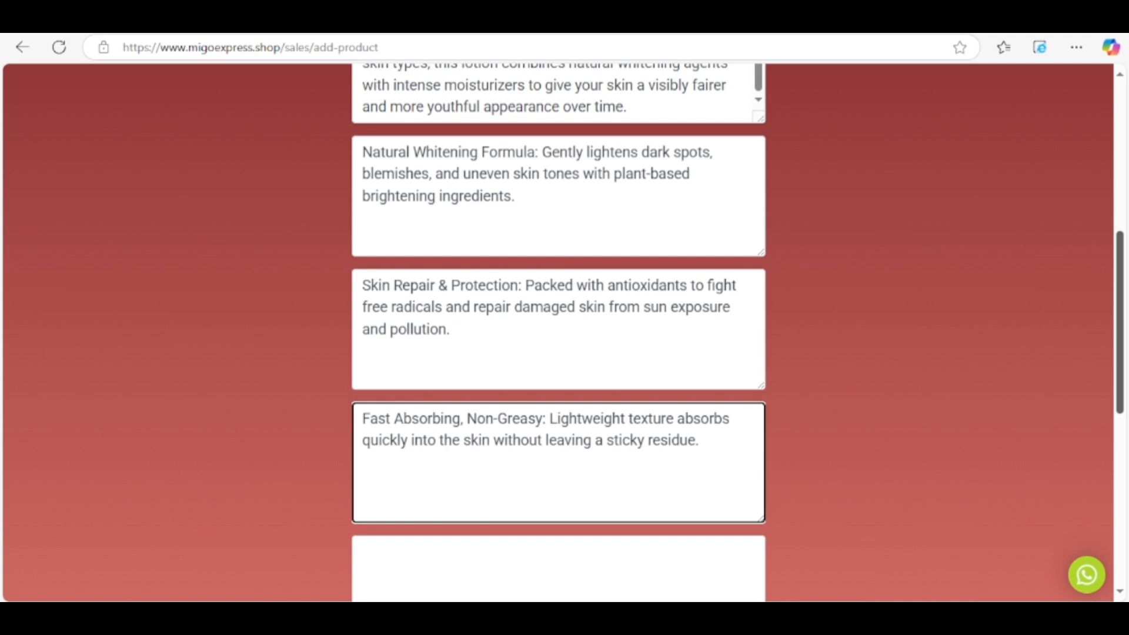
{"action": "scroll", "coordinate": [559, 329], "scroll_direction": "up", "scroll_amount": 6}
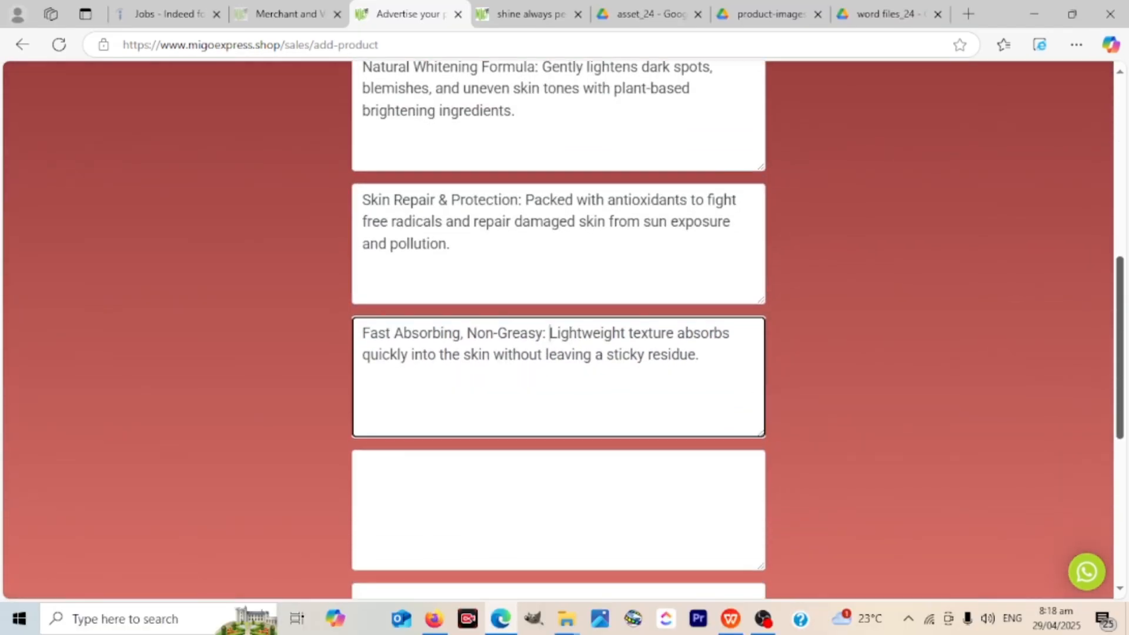
{"action": "scroll", "coordinate": [558, 329], "scroll_direction": "down", "scroll_amount": 10}
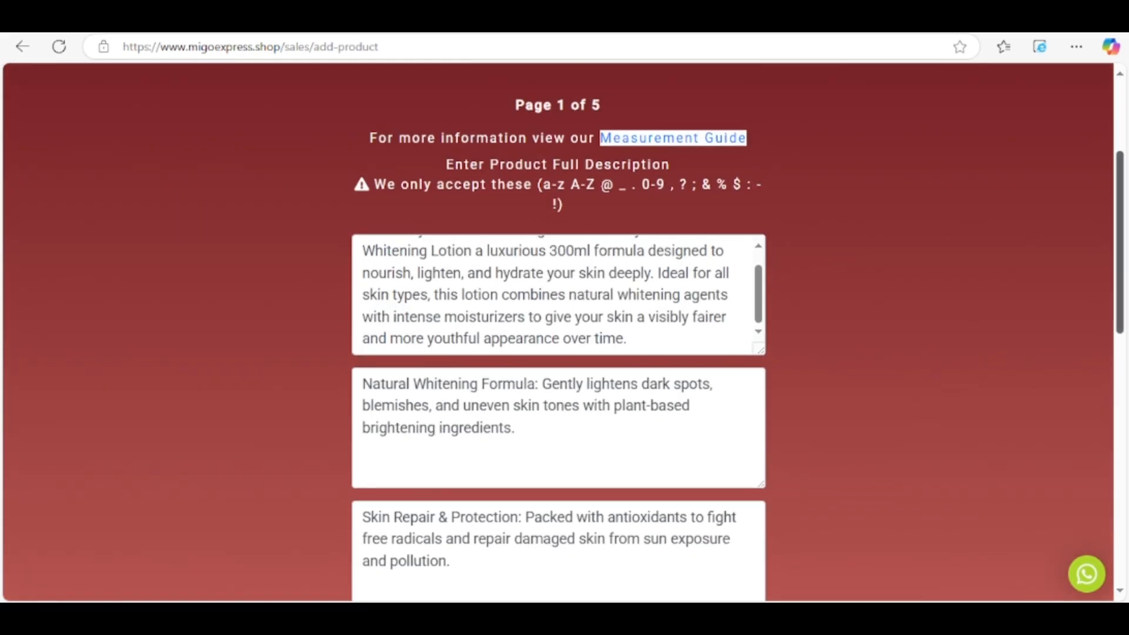
Revisit page 2 of the form, then move back on to page 3.
{"action": "scroll", "coordinate": [558, 330], "scroll_direction": "up", "scroll_amount": 3}
{"action": "left_click", "coordinate": [527, 214]}
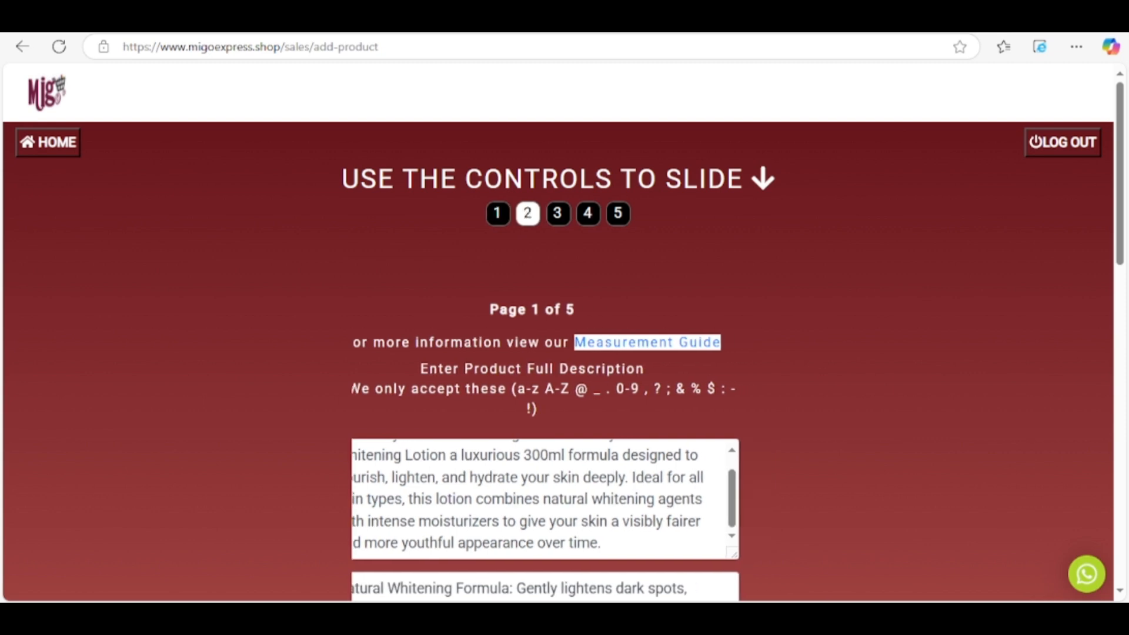
{"action": "scroll", "coordinate": [564, 329], "scroll_direction": "down", "scroll_amount": 5}
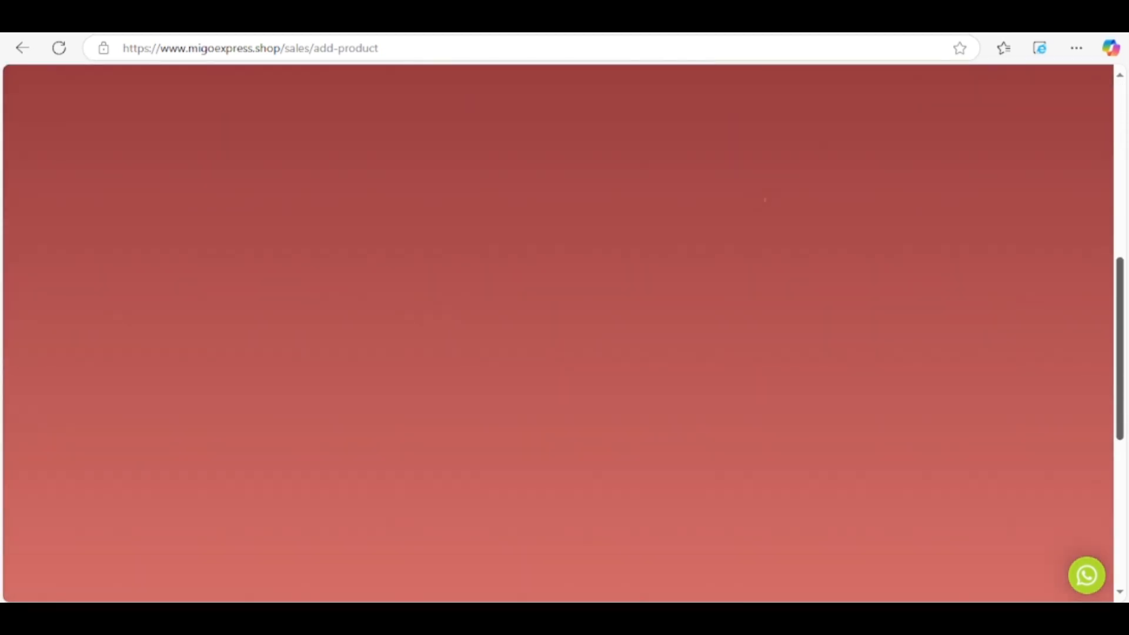
{"action": "scroll", "coordinate": [564, 329], "scroll_direction": "up", "scroll_amount": 7}
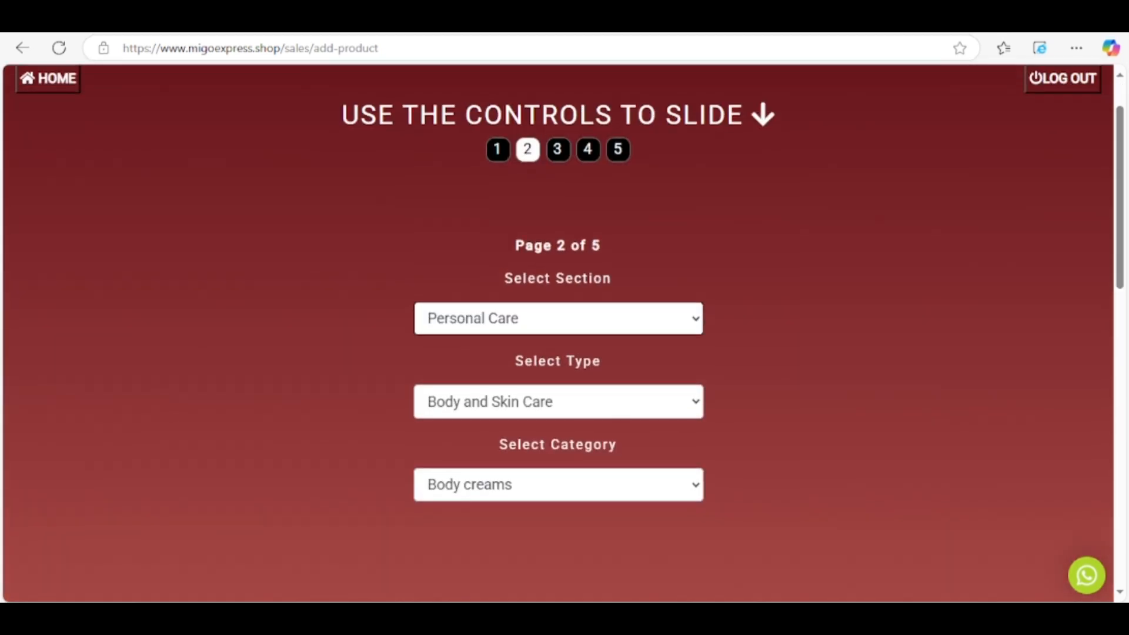
{"action": "left_click", "coordinate": [558, 149]}
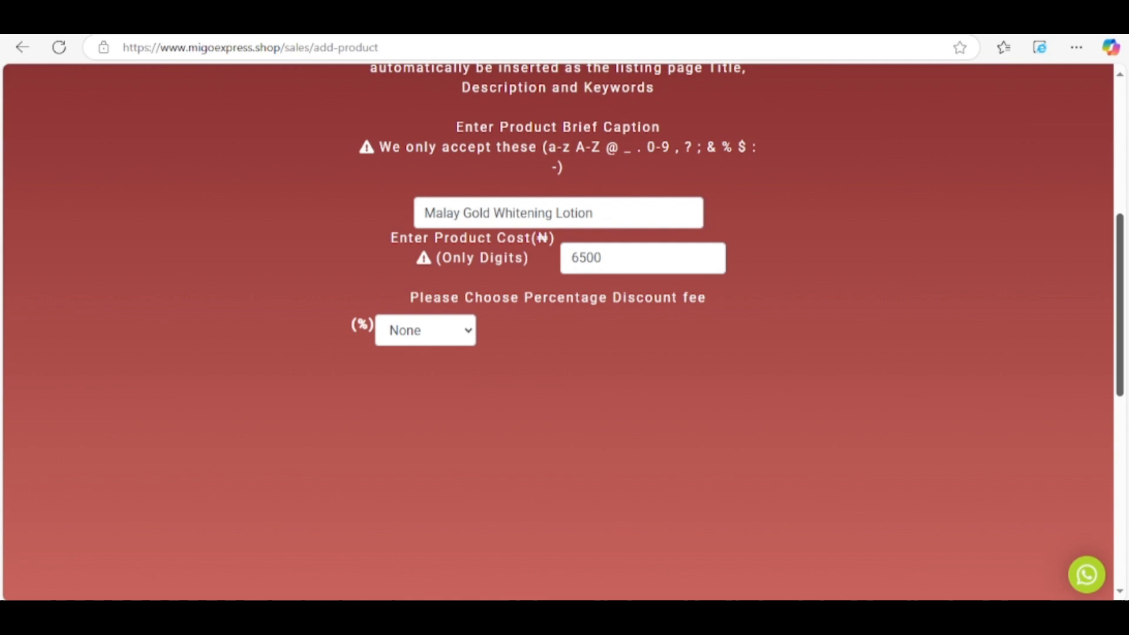
{"action": "left_click_drag", "start_coordinate": [1120, 305], "coordinate": [1120, 273]}
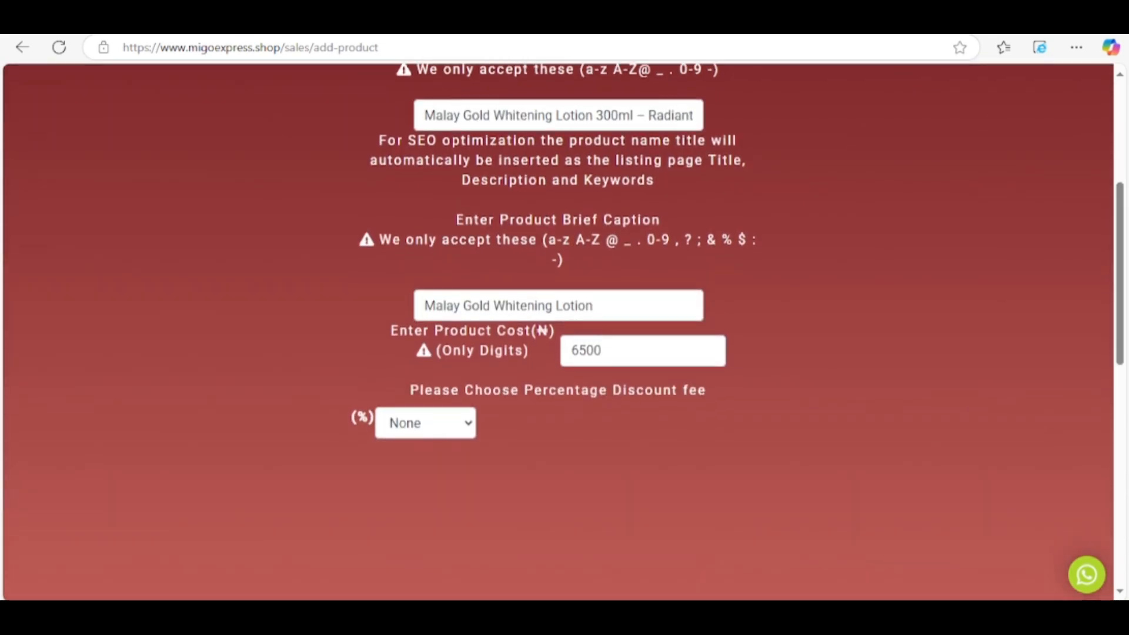
Leave the percentage discount at None after checking the price list, then advance to page 4.
{"action": "left_click", "coordinate": [425, 423]}
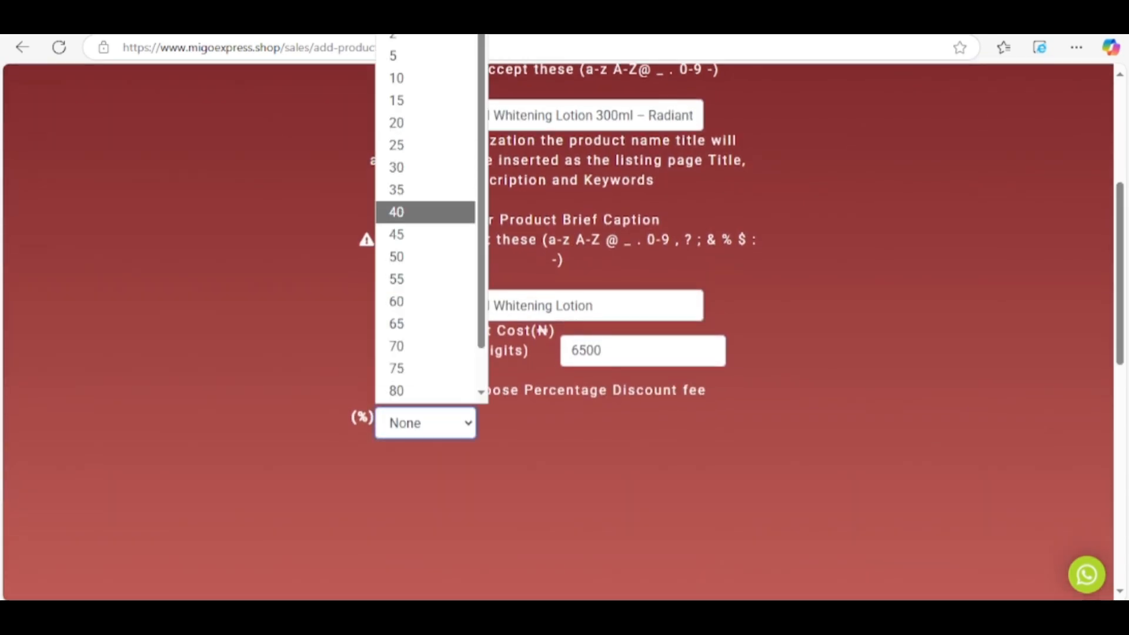
{"action": "key", "text": "Escape"}
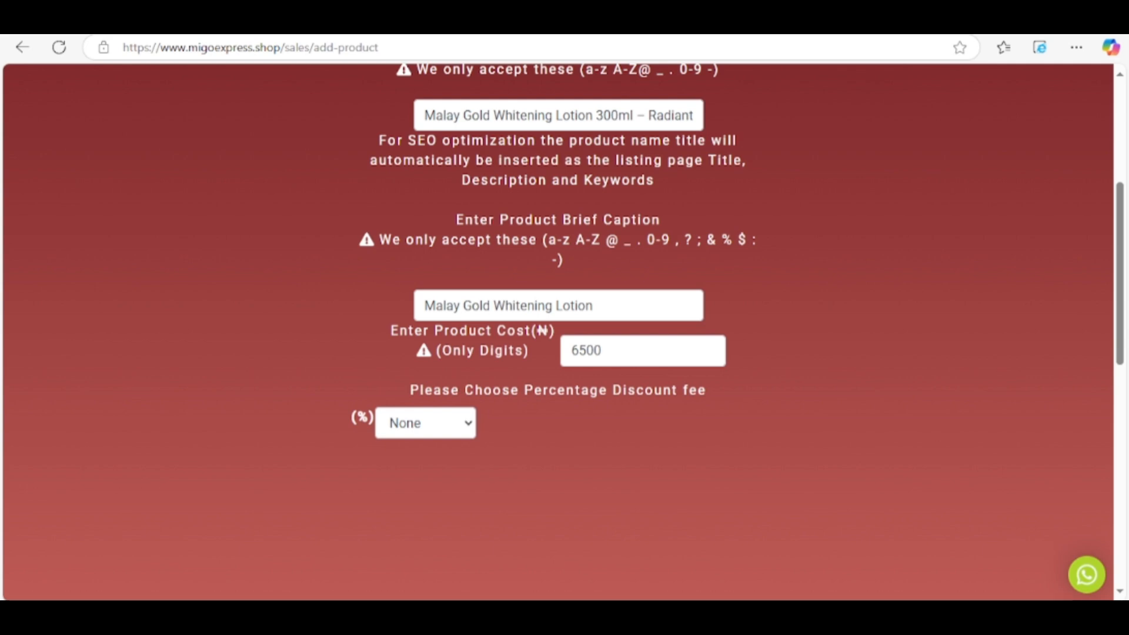
{"action": "key", "text": "ctrl+Tab"}
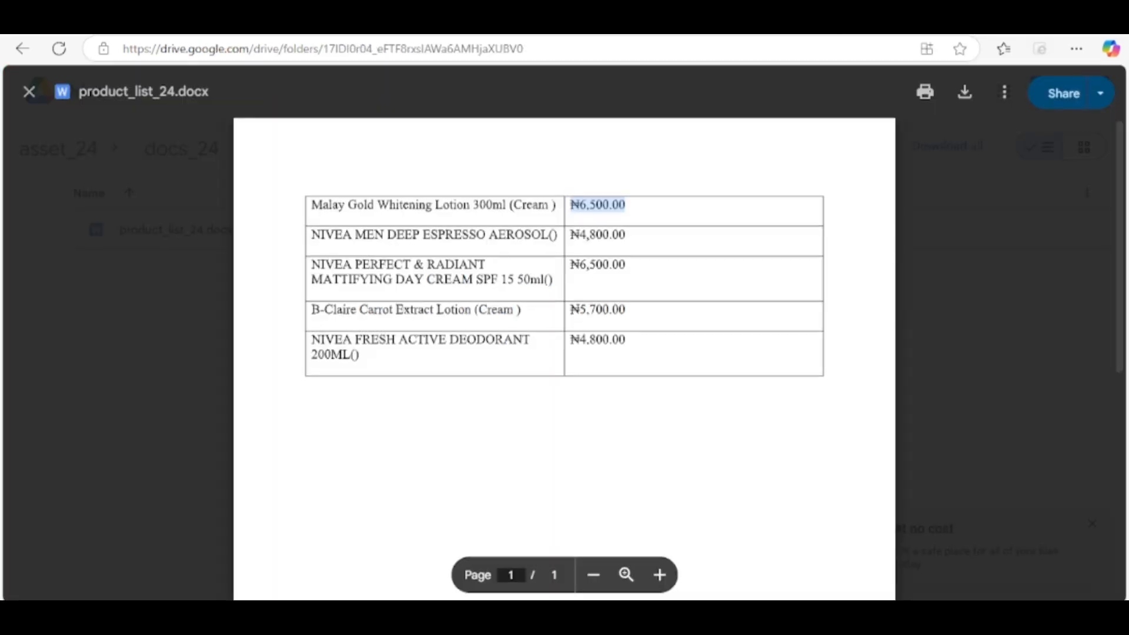
{"action": "key", "text": "ctrl+Tab"}
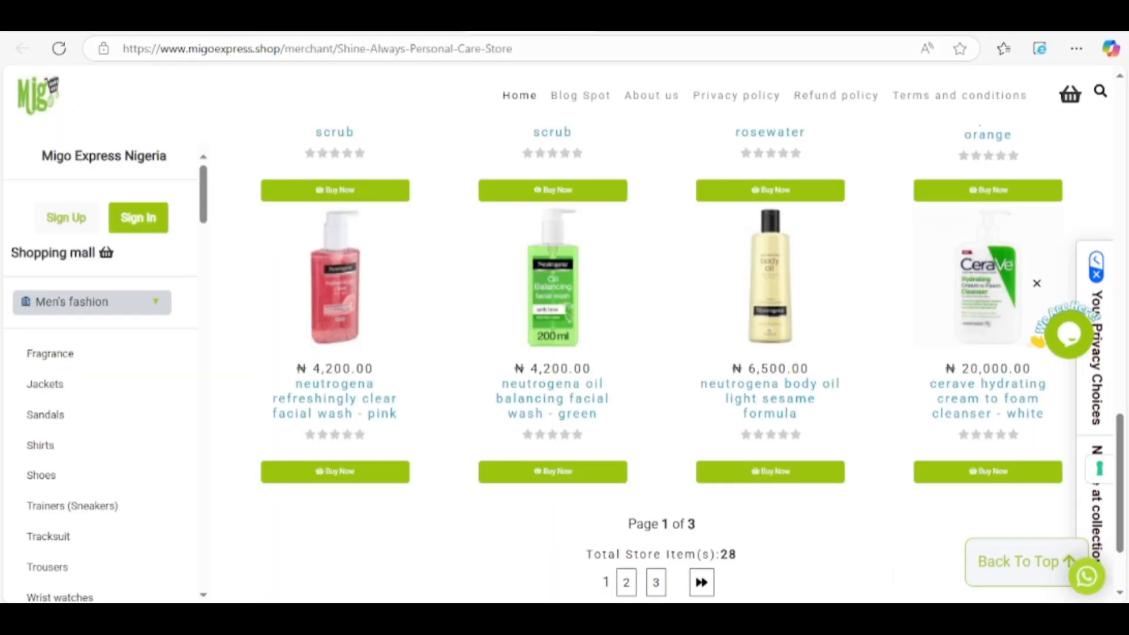
{"action": "key", "text": "ctrl+Tab"}
{"action": "left_click", "coordinate": [425, 422]}
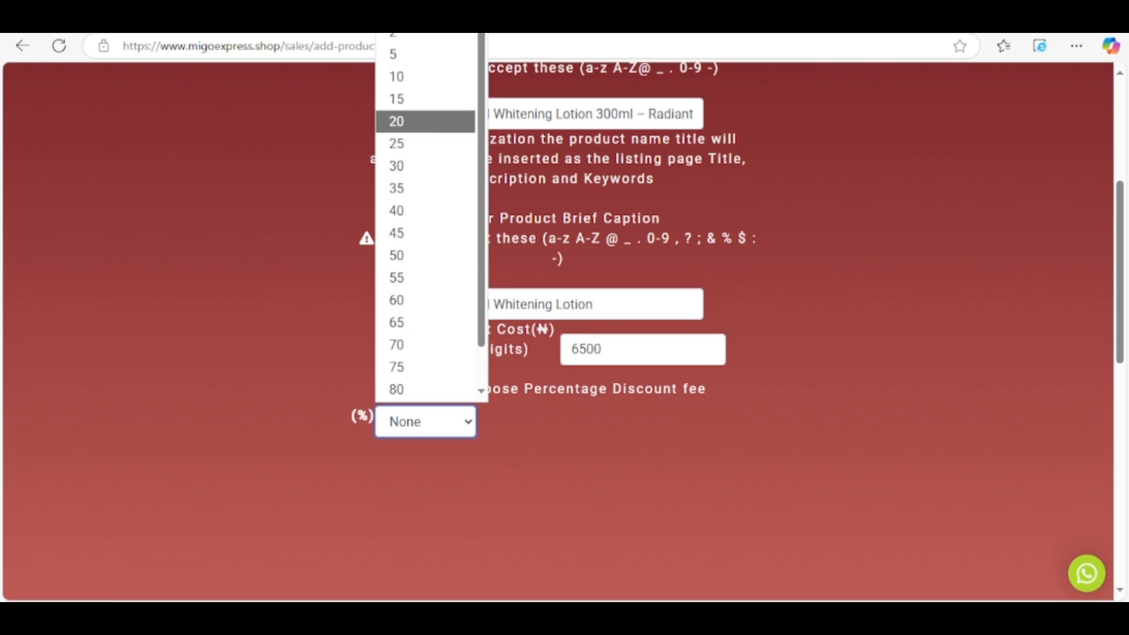
{"action": "key", "text": "Escape"}
{"action": "left_click", "coordinate": [588, 212]}
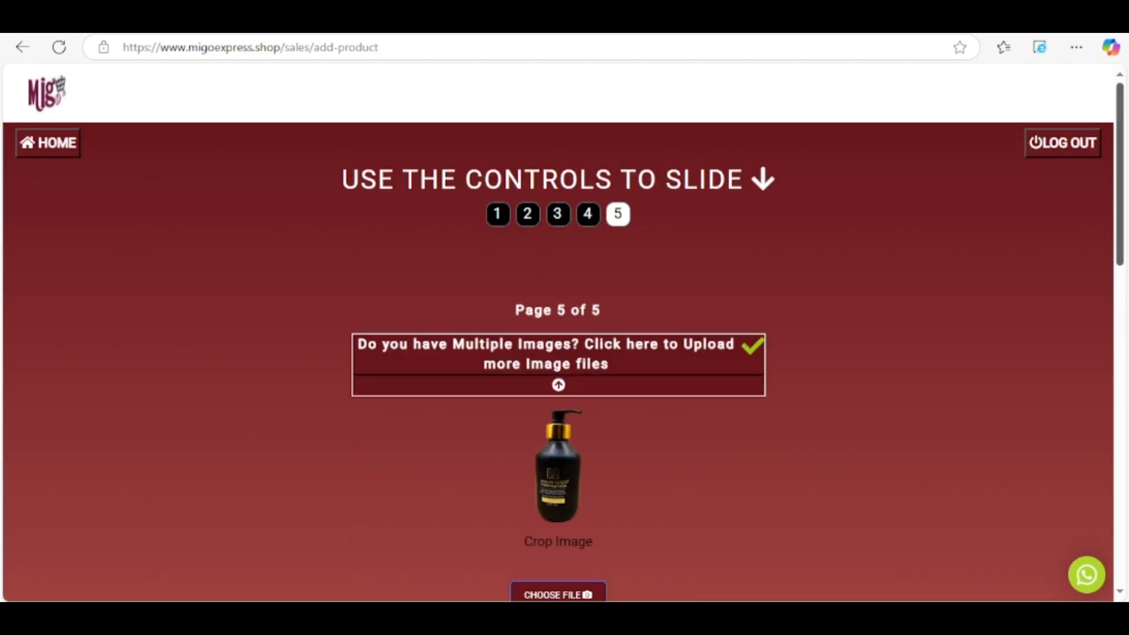
Return to page 3 and change the comma after 'Glow' in the product name to a hyphen.
{"action": "scroll", "coordinate": [559, 330], "scroll_direction": "down", "scroll_amount": 6}
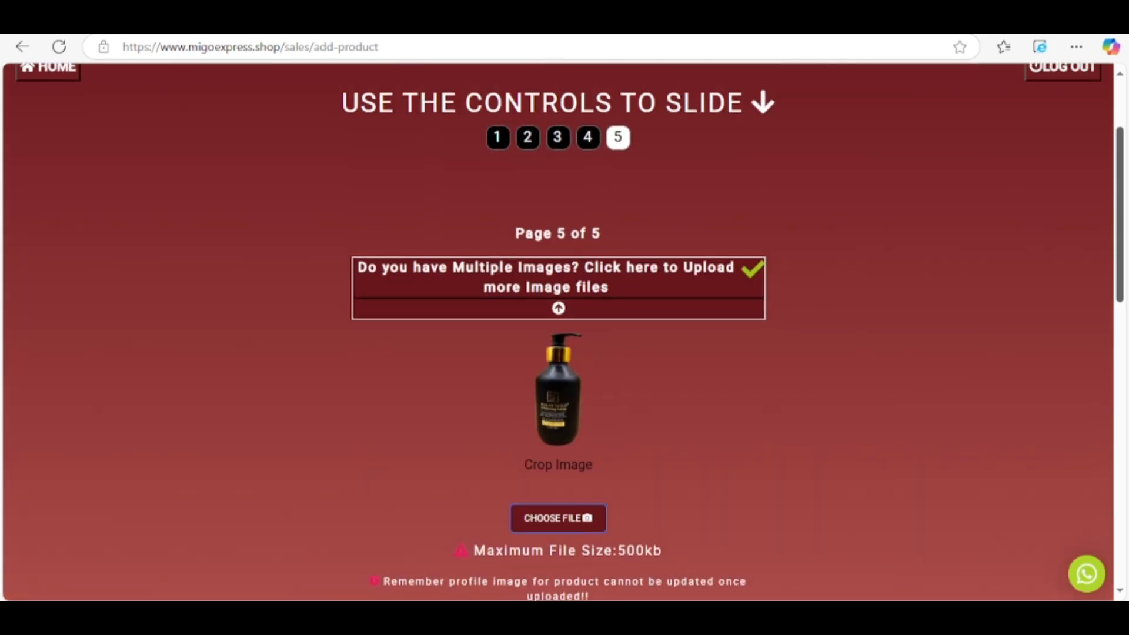
{"action": "scroll", "coordinate": [559, 330], "scroll_direction": "down", "scroll_amount": 3}
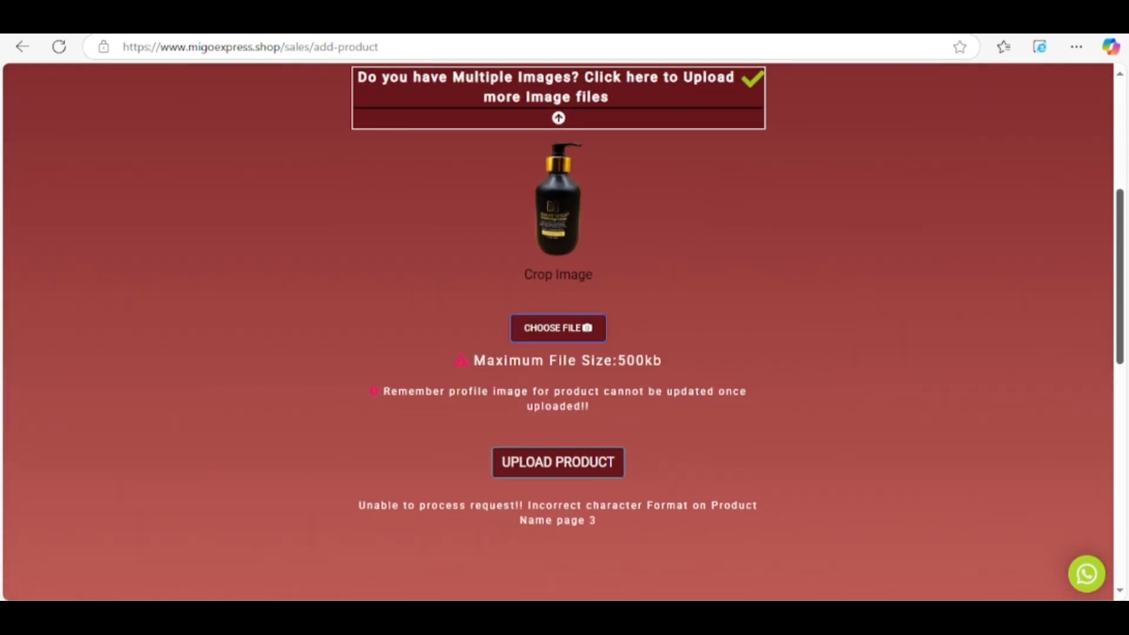
{"action": "scroll", "coordinate": [559, 329], "scroll_direction": "down", "scroll_amount": 1}
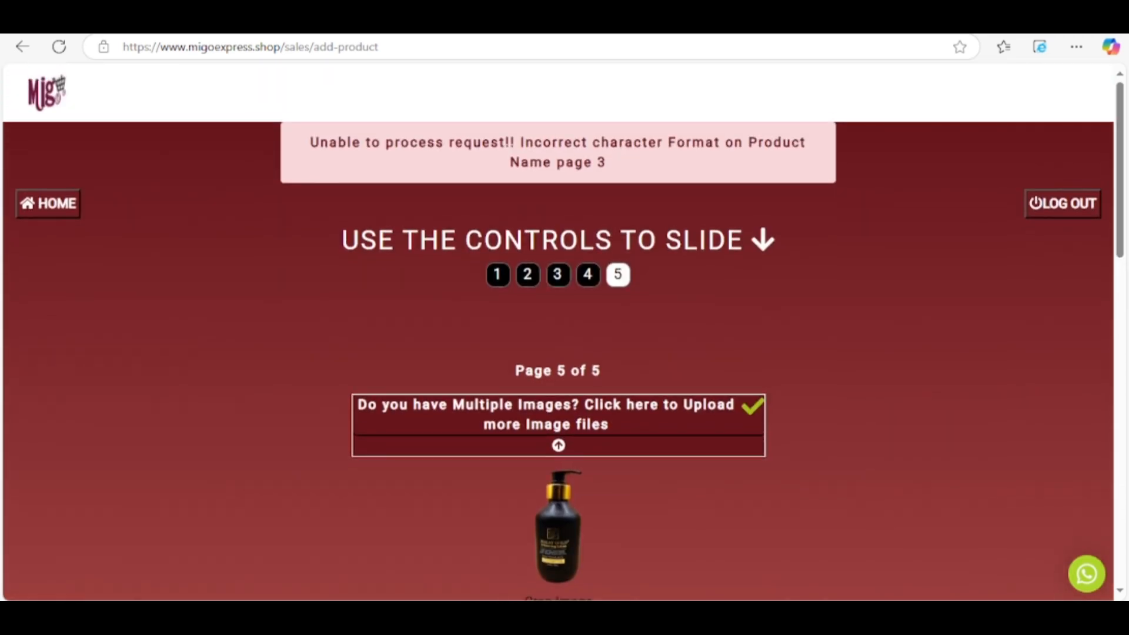
{"action": "left_click", "coordinate": [558, 275]}
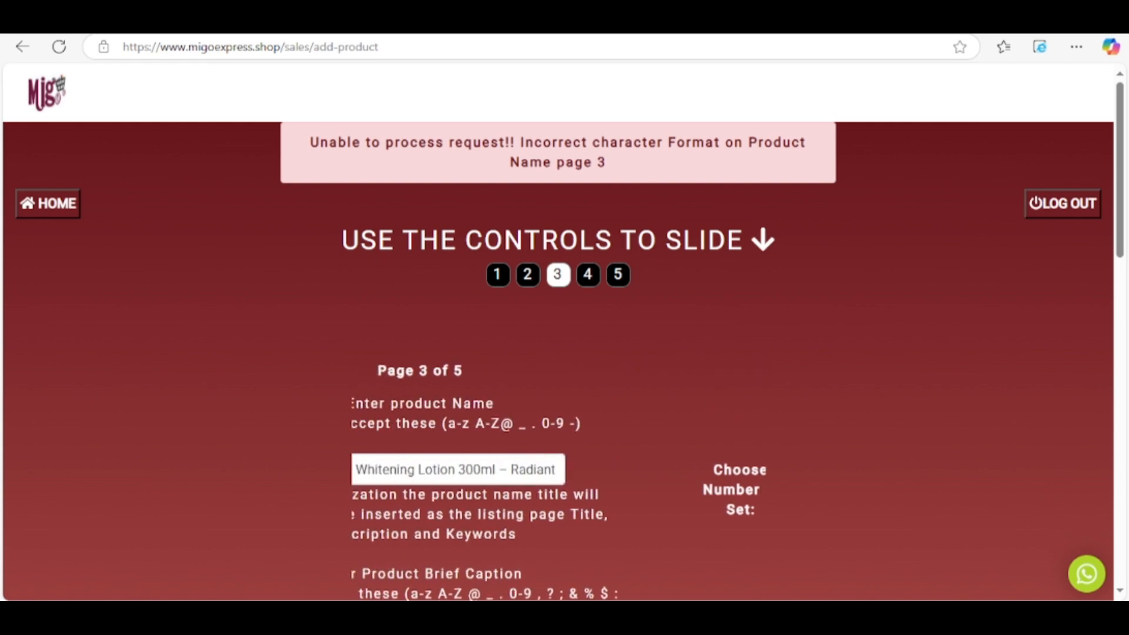
{"action": "left_click", "coordinate": [494, 469]}
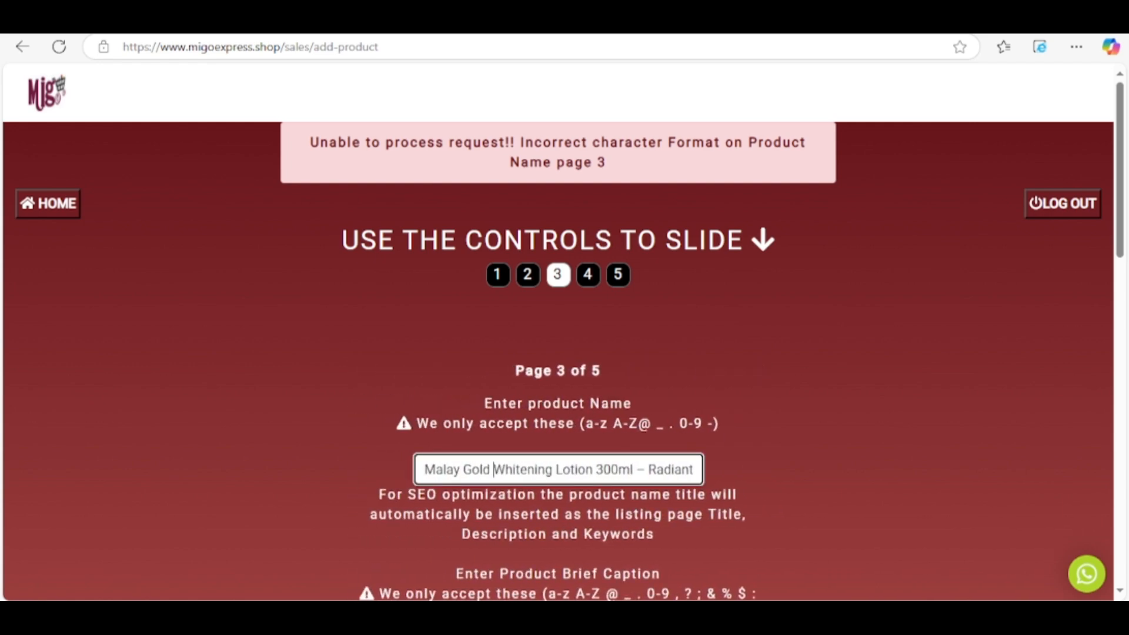
{"action": "key", "text": "Right"}
{"action": "key", "text": "Right"}
{"action": "key", "text": "Right"}
{"action": "key", "text": "Right"}
{"action": "key", "text": "Right"}
{"action": "key", "text": "Right"}
{"action": "key", "text": "Right"}
{"action": "key", "text": "Right"}
{"action": "key", "text": "Right"}
{"action": "key", "text": "Right"}
{"action": "key", "text": "Right"}
{"action": "key", "text": "Right"}
{"action": "key", "text": "Right"}
{"action": "key", "text": "Right"}
{"action": "key", "text": "Right"}
{"action": "key", "text": "Right"}
{"action": "key", "text": "Right"}
{"action": "key", "text": "Right"}
{"action": "key", "text": "Right"}
{"action": "key", "text": "Right"}
{"action": "key", "text": "Right"}
{"action": "key", "text": "Right"}
{"action": "key", "text": "Right"}
{"action": "key", "text": "Right"}
{"action": "key", "text": "Right"}
{"action": "key", "text": "Right"}
{"action": "key", "text": "Right"}
{"action": "key", "text": "Right"}
{"action": "key", "text": "Right"}
{"action": "key", "text": "Right"}
{"action": "key", "text": "Right"}
{"action": "key", "text": "Right"}
{"action": "key", "text": "Right"}
{"action": "key", "text": "Right"}
{"action": "key", "text": "Right"}
{"action": "key", "text": "Right"}
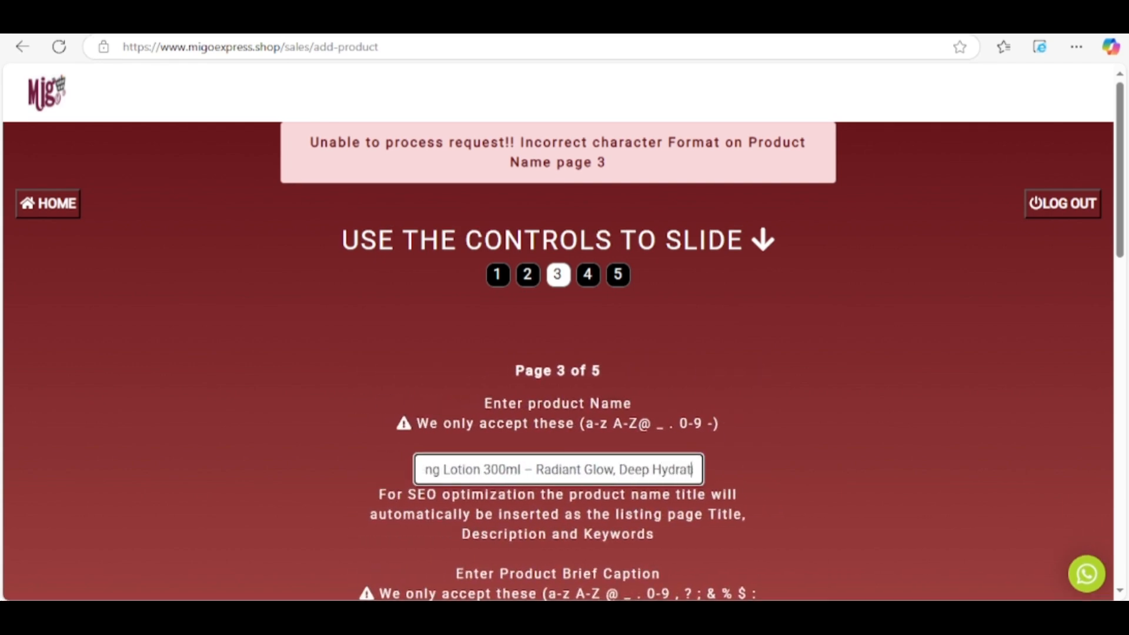
{"action": "key", "text": "Left"}
{"action": "key", "text": "Left"}
{"action": "key", "text": "Left"}
{"action": "key", "text": "Left"}
{"action": "key", "text": "Left"}
{"action": "key", "text": "Left"}
{"action": "key", "text": "Left"}
{"action": "key", "text": "Left"}
{"action": "key", "text": "Left"}
{"action": "key", "text": "Left"}
{"action": "key", "text": "Left"}
{"action": "key", "text": "Left"}
{"action": "key", "text": "Left"}
{"action": "key", "text": "Left"}
{"action": "key", "text": "Left"}
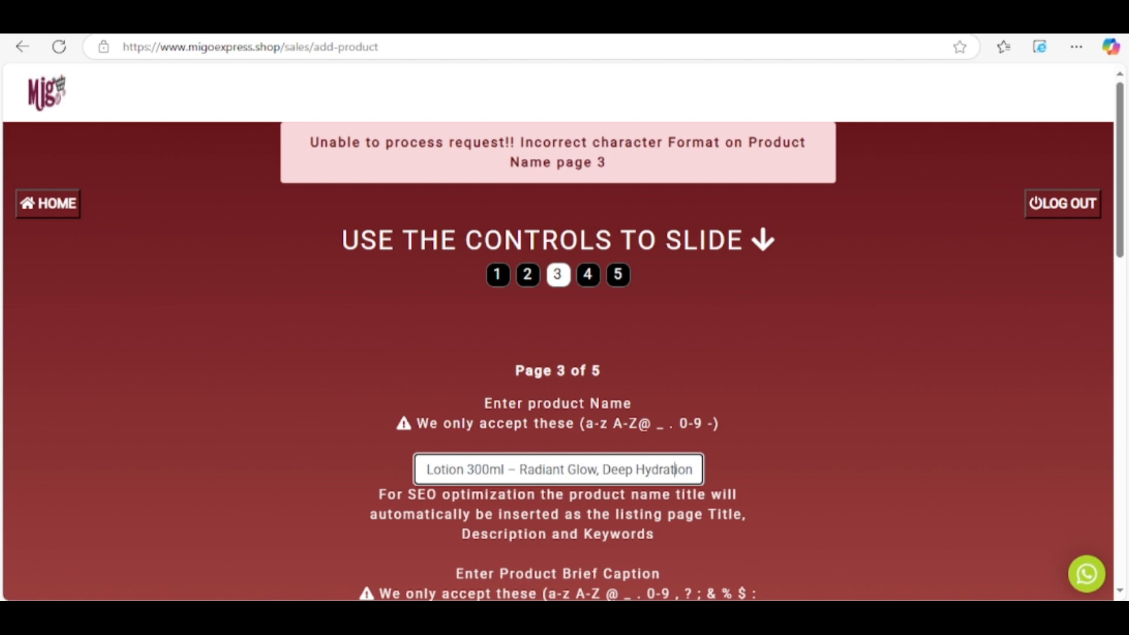
{"action": "key", "text": "BackSpace"}
{"action": "type", "text": "-"}
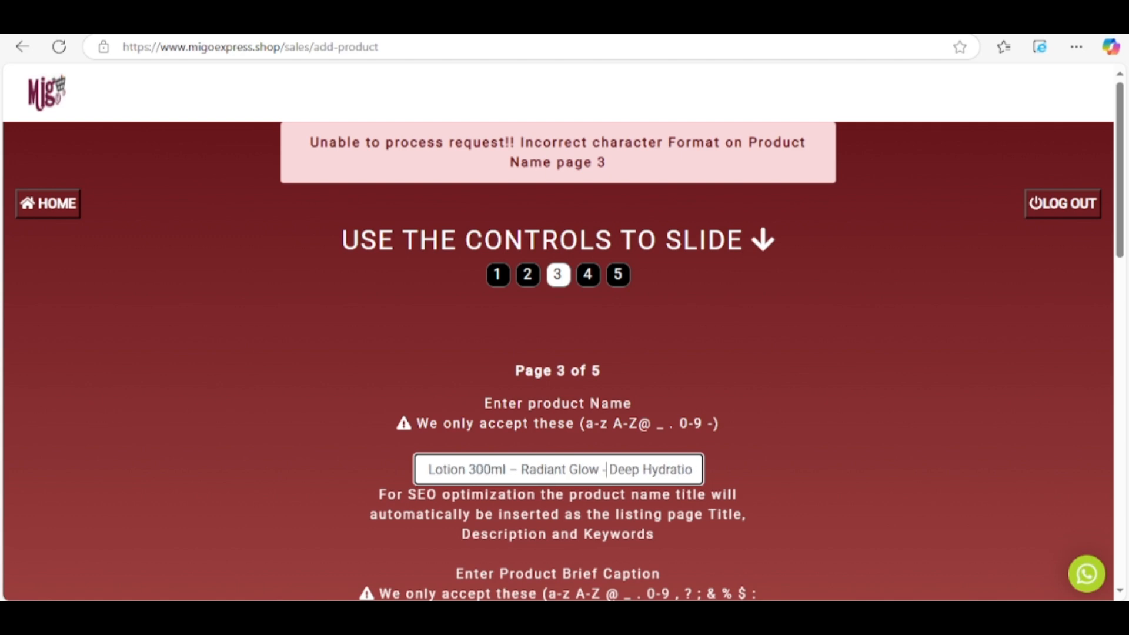
Swap the unsupported dash after '300ml' for a hyphen and move on to page 5.
{"action": "key", "text": "Left"}
{"action": "key", "text": "Left"}
{"action": "key", "text": "Left"}
{"action": "key", "text": "Left"}
{"action": "key", "text": "Left"}
{"action": "key", "text": "Left"}
{"action": "key", "text": "Left"}
{"action": "key", "text": "Left"}
{"action": "key", "text": "Left"}
{"action": "key", "text": "Left"}
{"action": "key", "text": "Left"}
{"action": "key", "text": "Left"}
{"action": "key", "text": "Left"}
{"action": "key", "text": "Left"}
{"action": "key", "text": "Left"}
{"action": "key", "text": "BackSpace"}
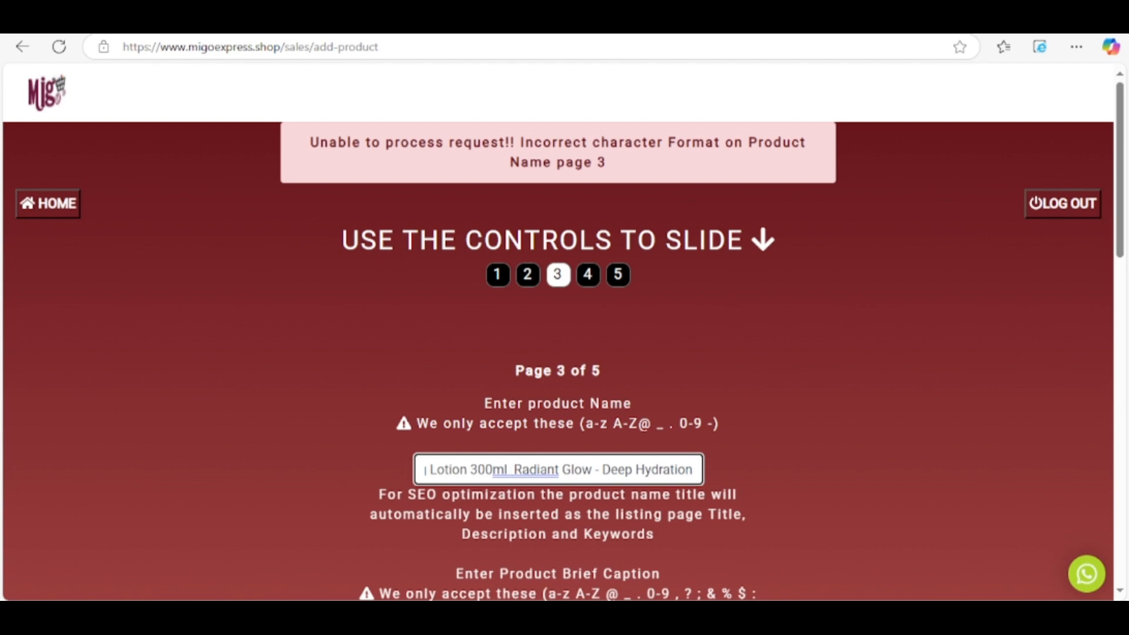
{"action": "type", "text": "-"}
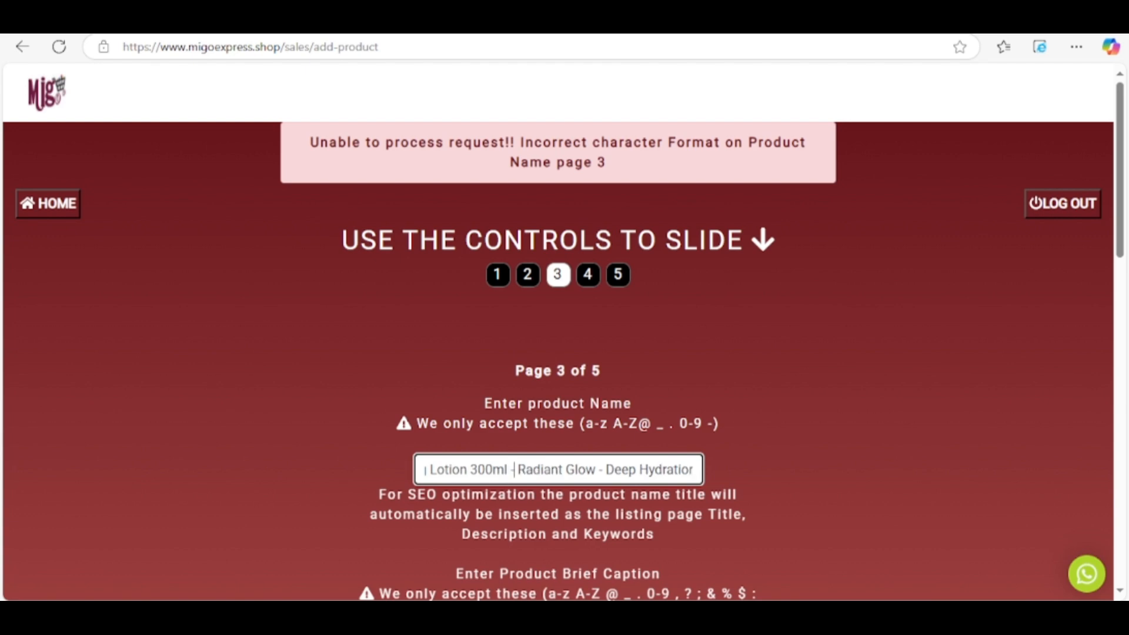
{"action": "left_click", "coordinate": [618, 274]}
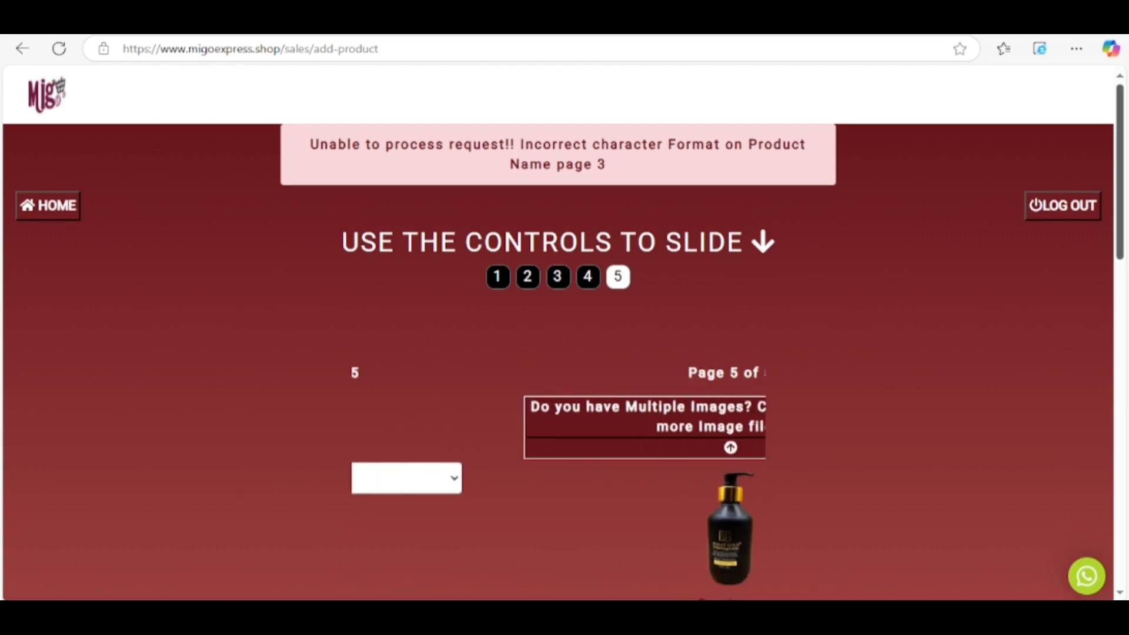
Submit the ₦6,500 lotion listing, then upload four extra lotion images from Downloads.
{"action": "scroll", "coordinate": [558, 332], "scroll_direction": "down", "scroll_amount": 6}
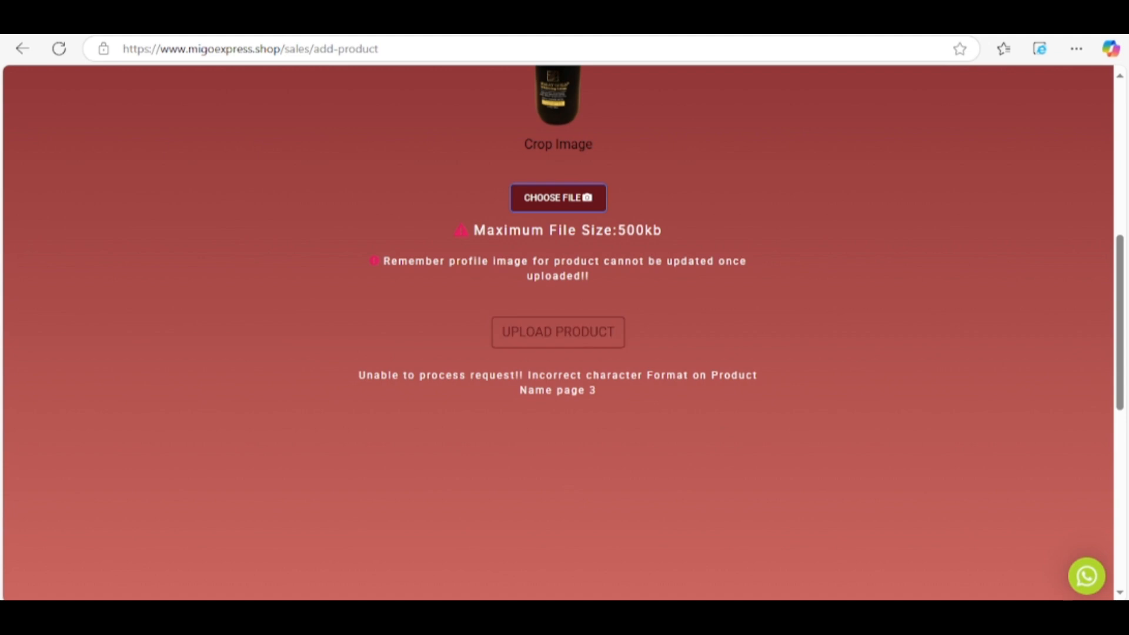
{"action": "left_click", "coordinate": [558, 333]}
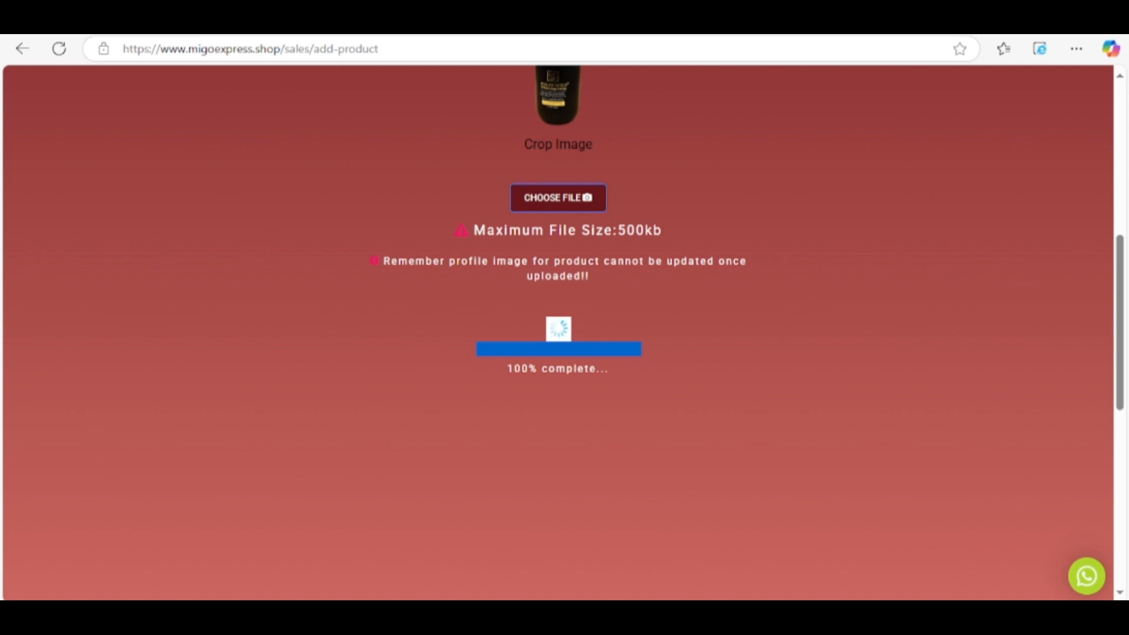
{"action": "scroll", "coordinate": [554, 258], "scroll_direction": "down", "scroll_amount": 3}
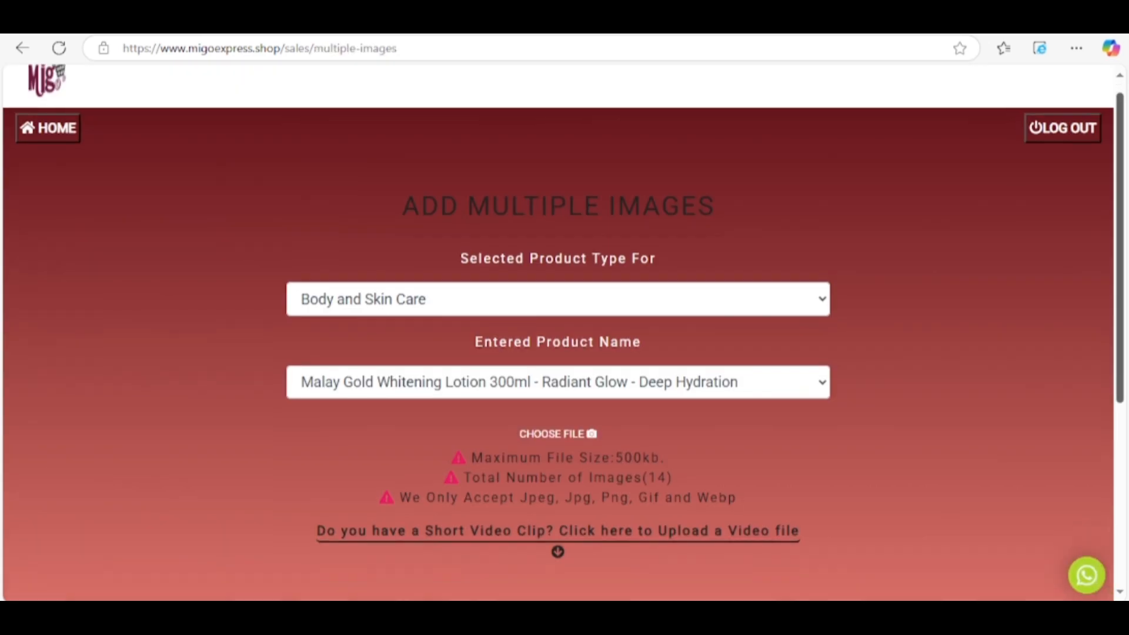
{"action": "left_click", "coordinate": [554, 260]}
{"action": "left_click", "coordinate": [327, 253]}
{"action": "left_click", "coordinate": [327, 305], "text": "shift"}
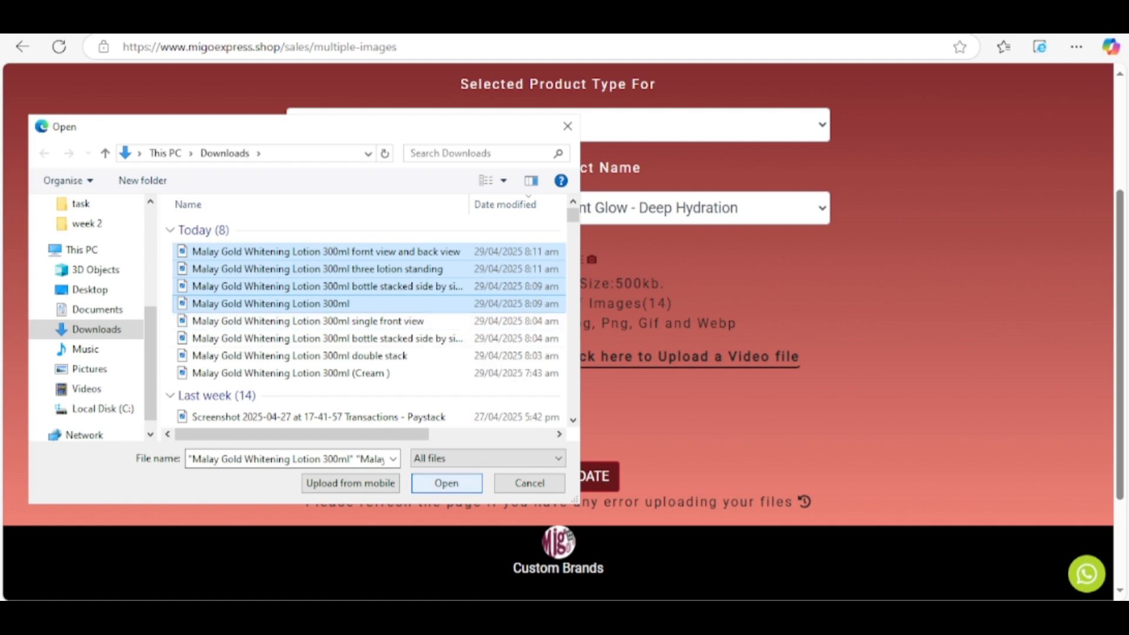
{"action": "left_click", "coordinate": [446, 483]}
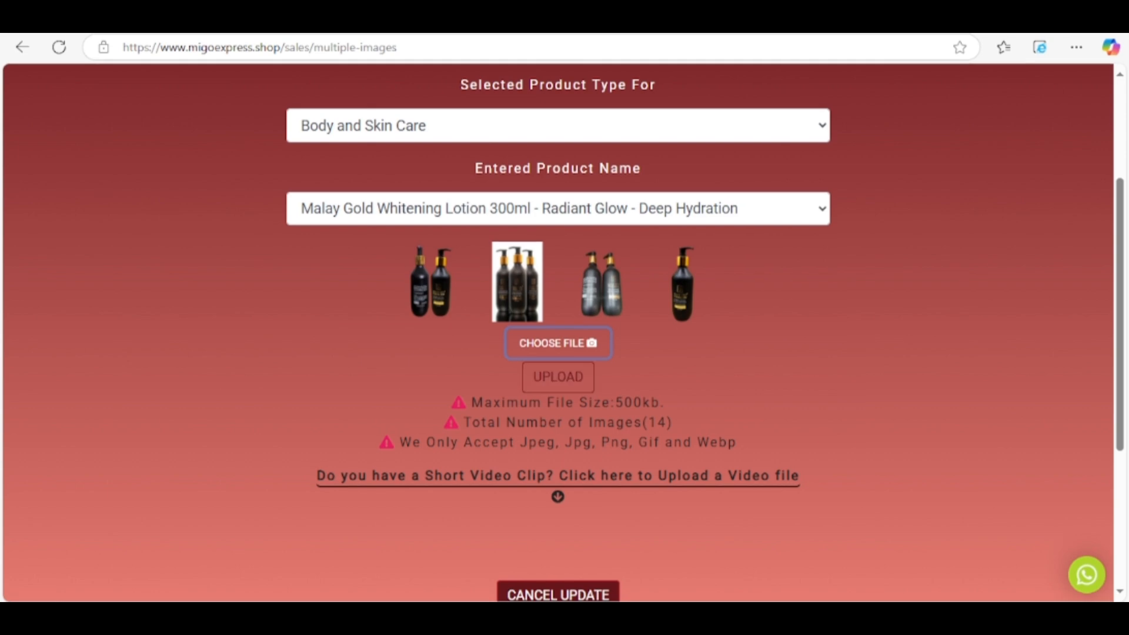
{"action": "left_click", "coordinate": [558, 377]}
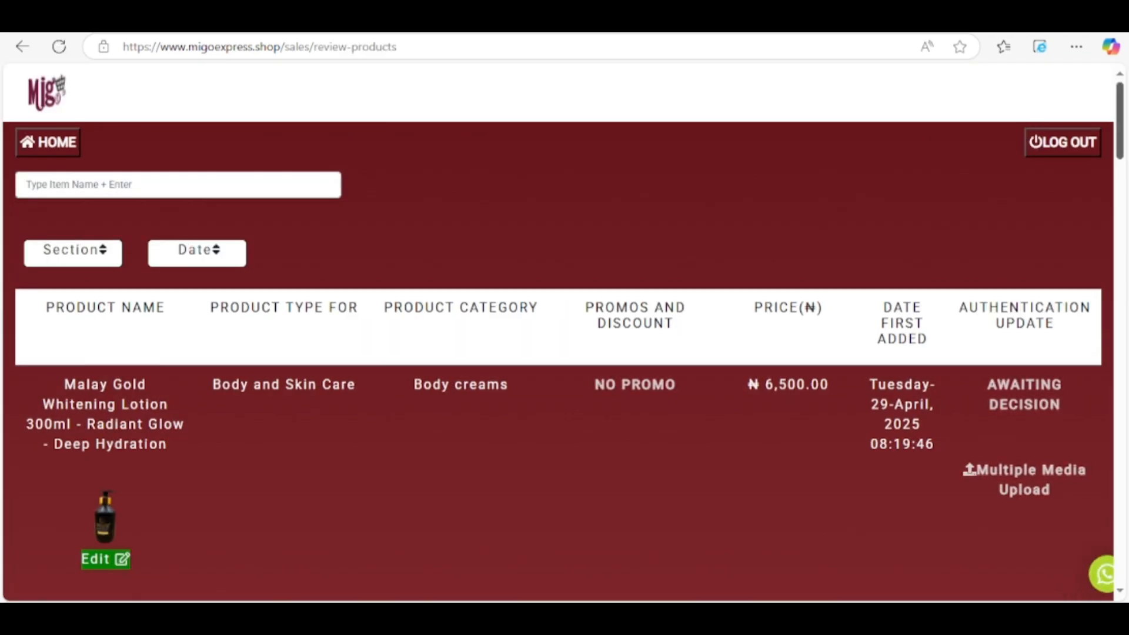
{"action": "scroll", "coordinate": [565, 318], "scroll_direction": "down", "scroll_amount": 5}
{"action": "scroll", "coordinate": [564, 318], "scroll_direction": "down", "scroll_amount": 2}
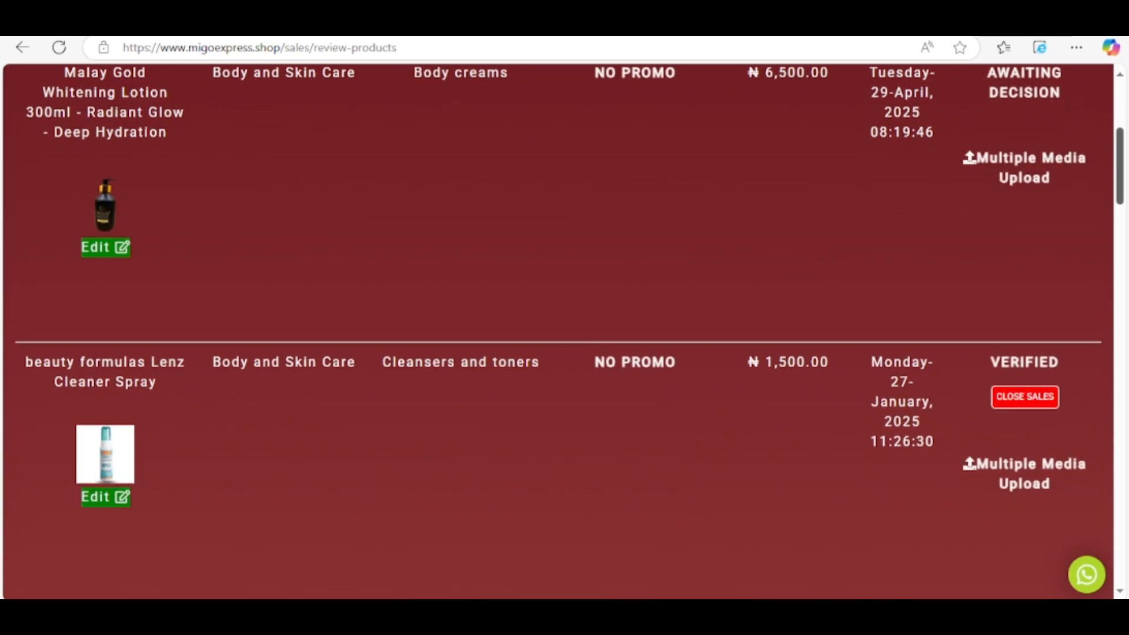
{"action": "scroll", "coordinate": [564, 317], "scroll_direction": "up", "scroll_amount": 3}
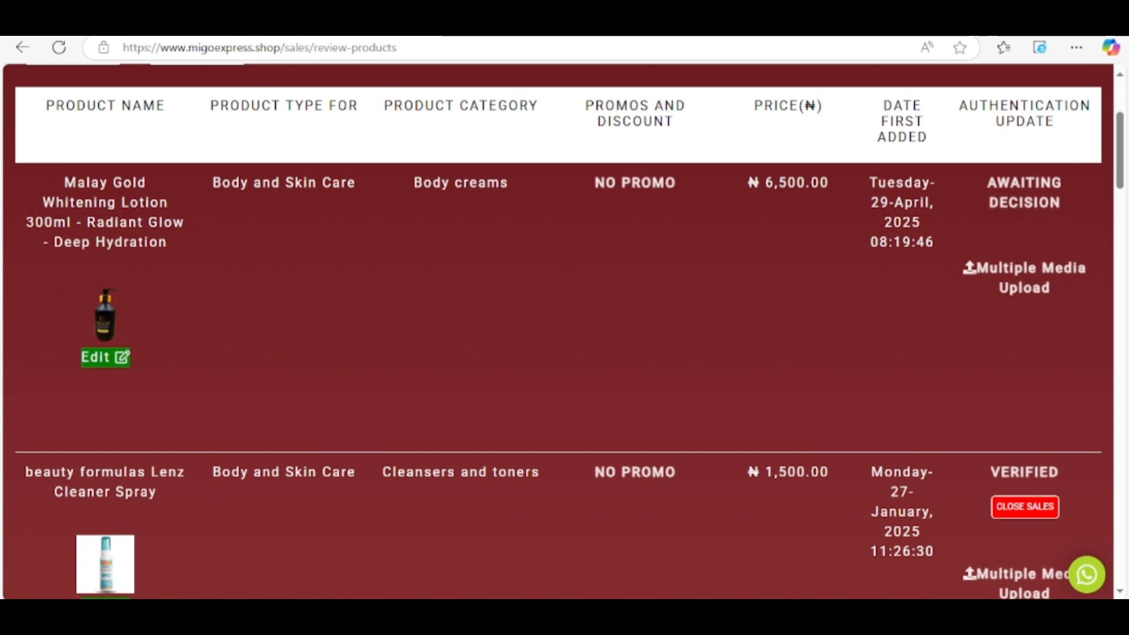
{"action": "left_click", "coordinate": [283, 21]}
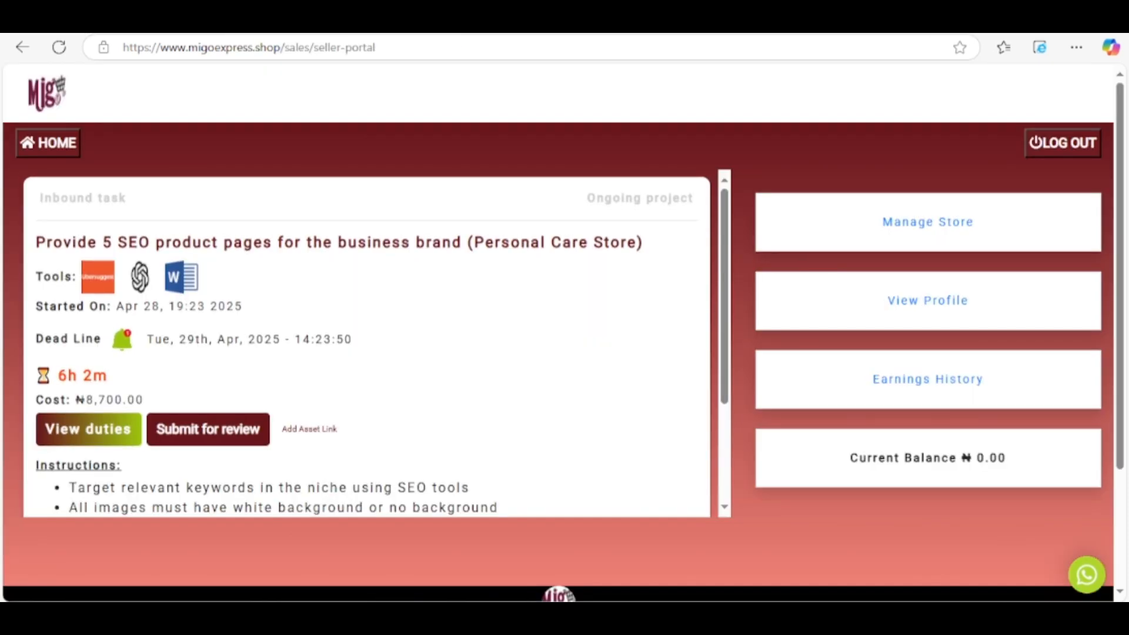
{"action": "left_click", "coordinate": [117, 21]}
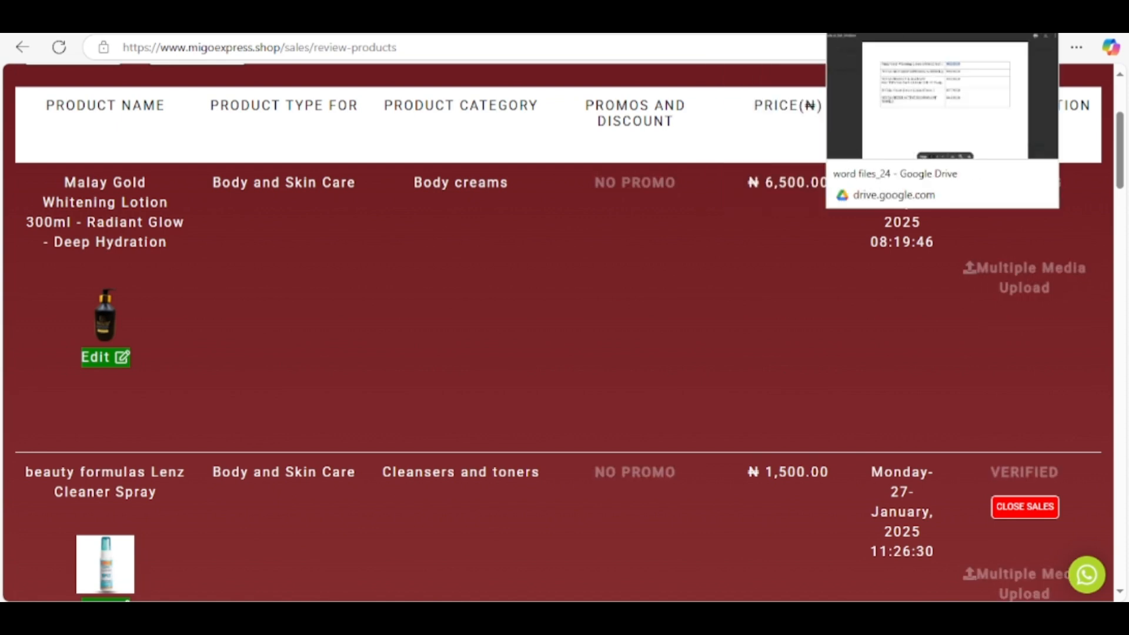
Check the Malay Gold Whitening Lotion ₦6,500.00 price in product_list_24.docx on Google Drive.
{"action": "left_click", "coordinate": [876, 21]}
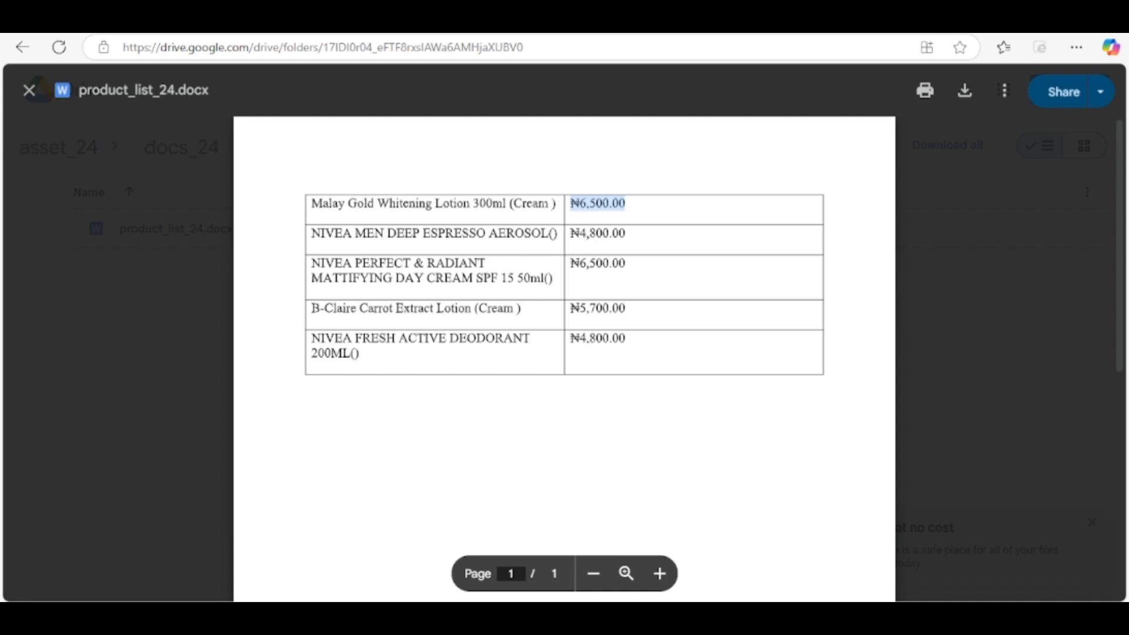
{"action": "left_click", "coordinate": [641, 236]}
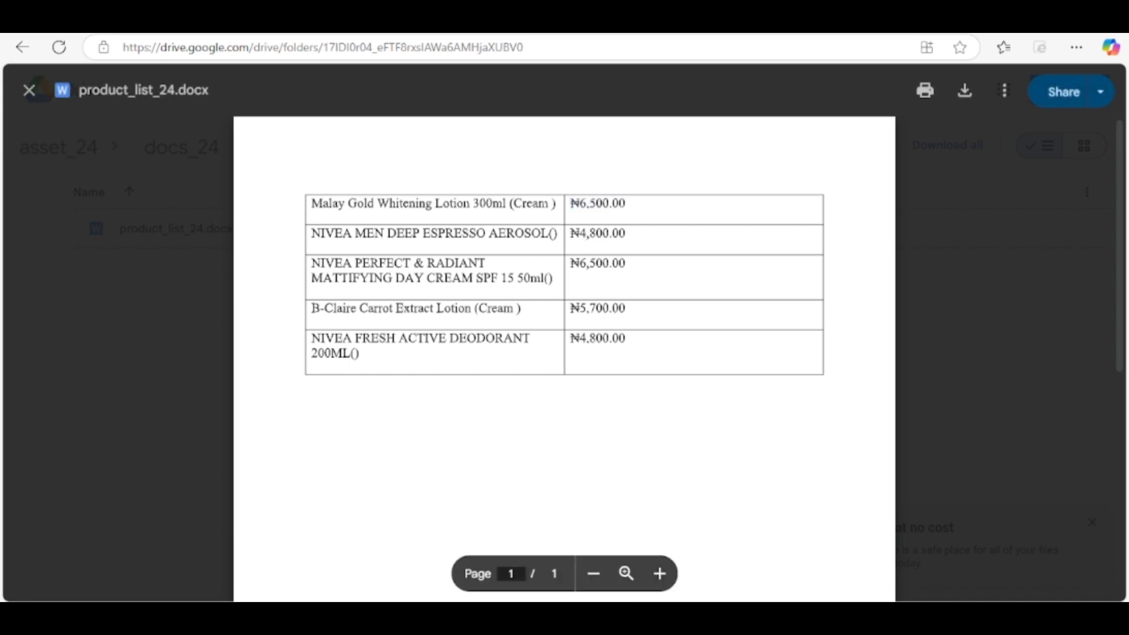